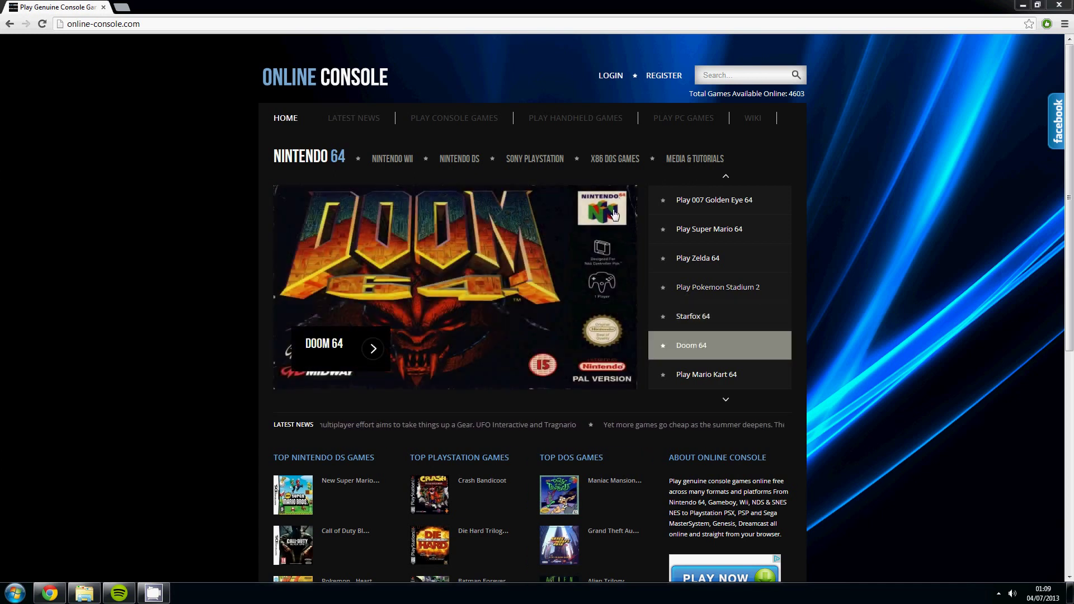
# Open the Mario Kart 64 page from the site's Nintendo 64 console games and close the loading pop-up.
pyautogui.moveTo(454, 119)
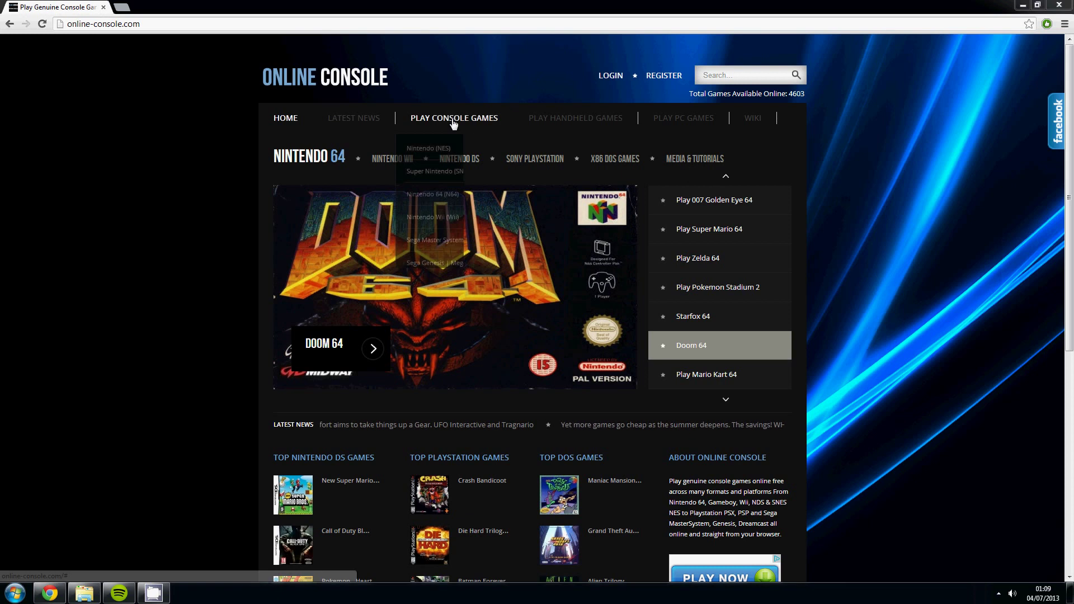
pyautogui.click(448, 195)
pyautogui.scroll(-3, 448, 199)
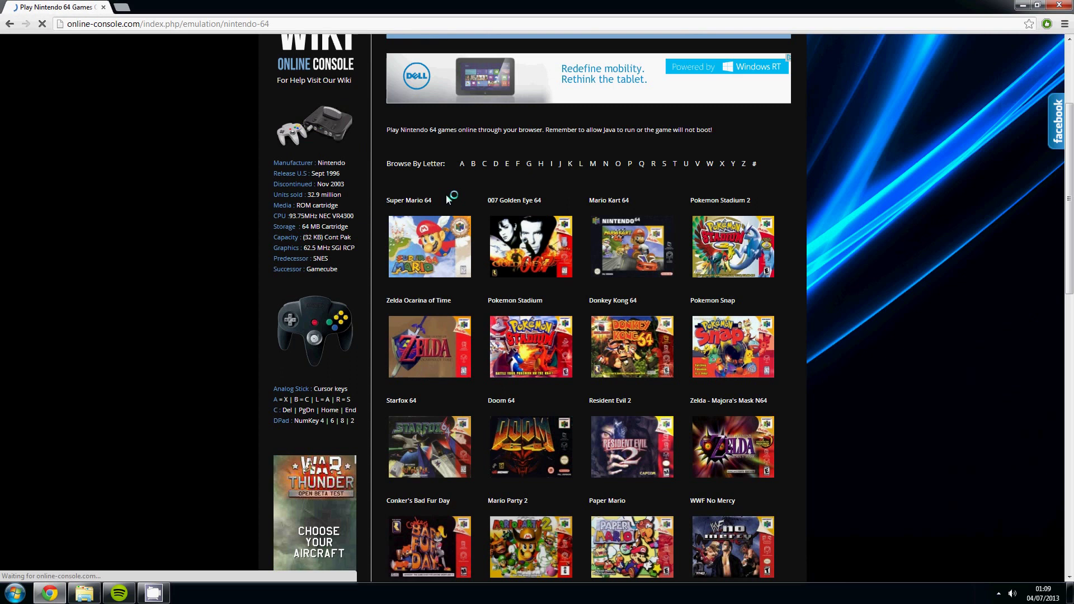
pyautogui.click(629, 245)
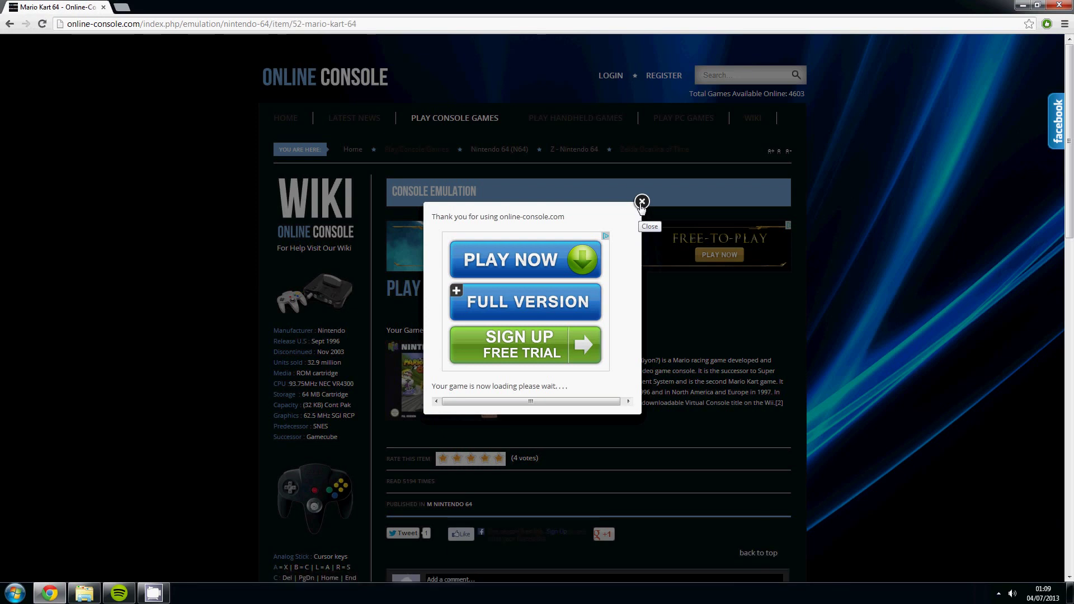
pyautogui.click(642, 202)
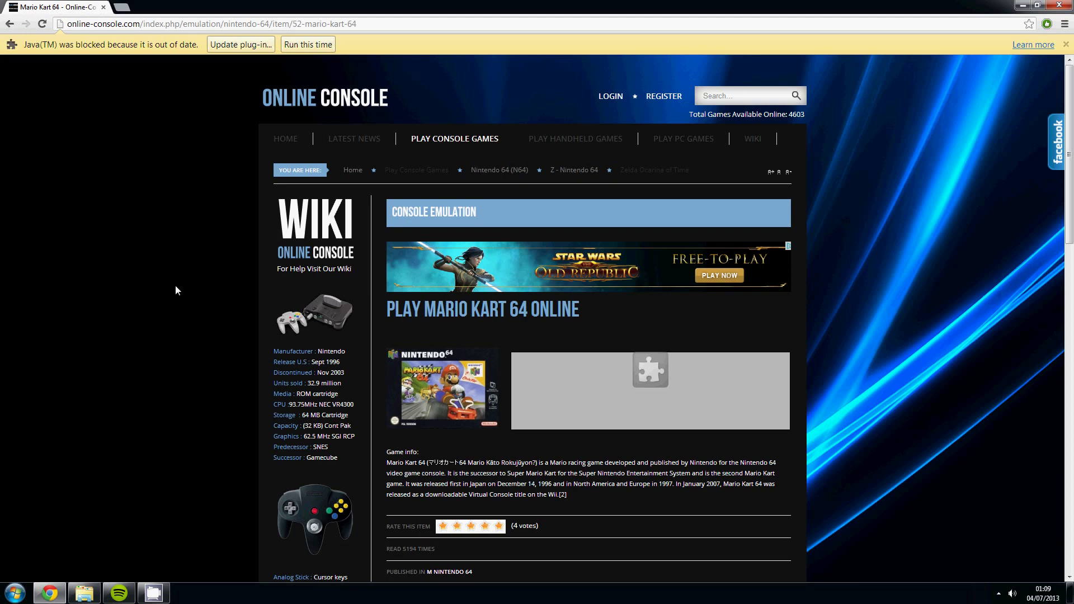
# Allow the blocked Java plug-in to run this time, accept the risk in the security warning and run the applet.
pyautogui.click(304, 45)
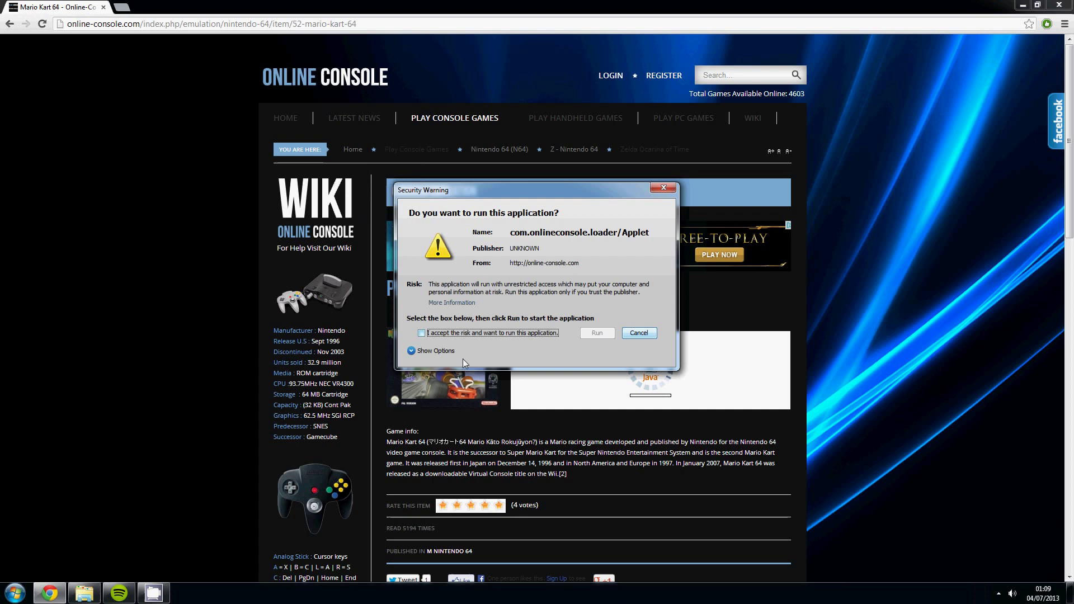
pyautogui.click(491, 333)
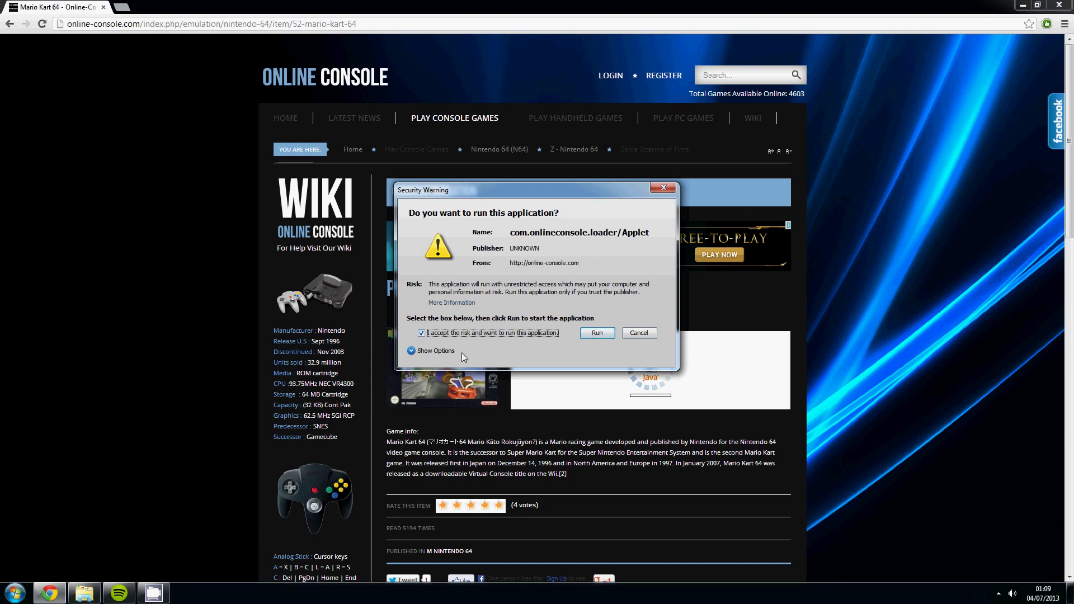
pyautogui.click(447, 351)
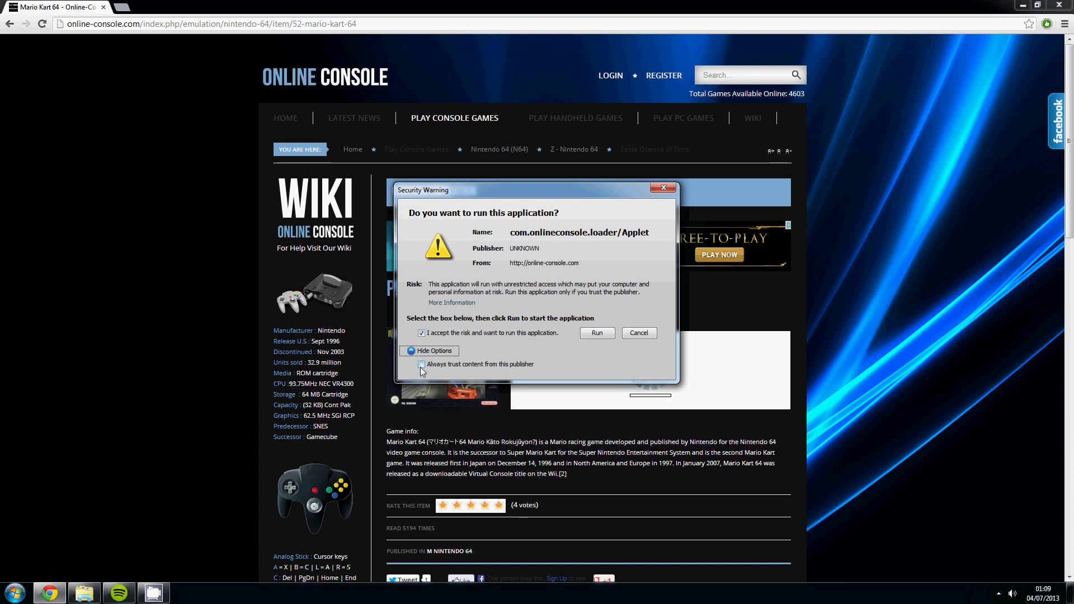
pyautogui.click(594, 334)
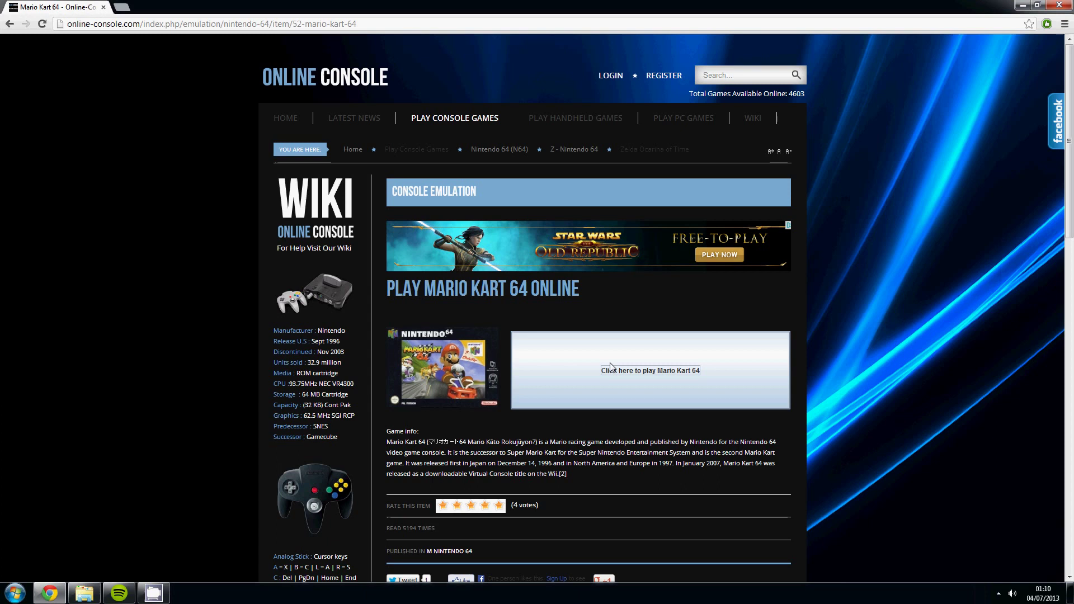
# Launch Mario Kart 64 from the game page and minimize the browser window.
pyautogui.click(627, 370)
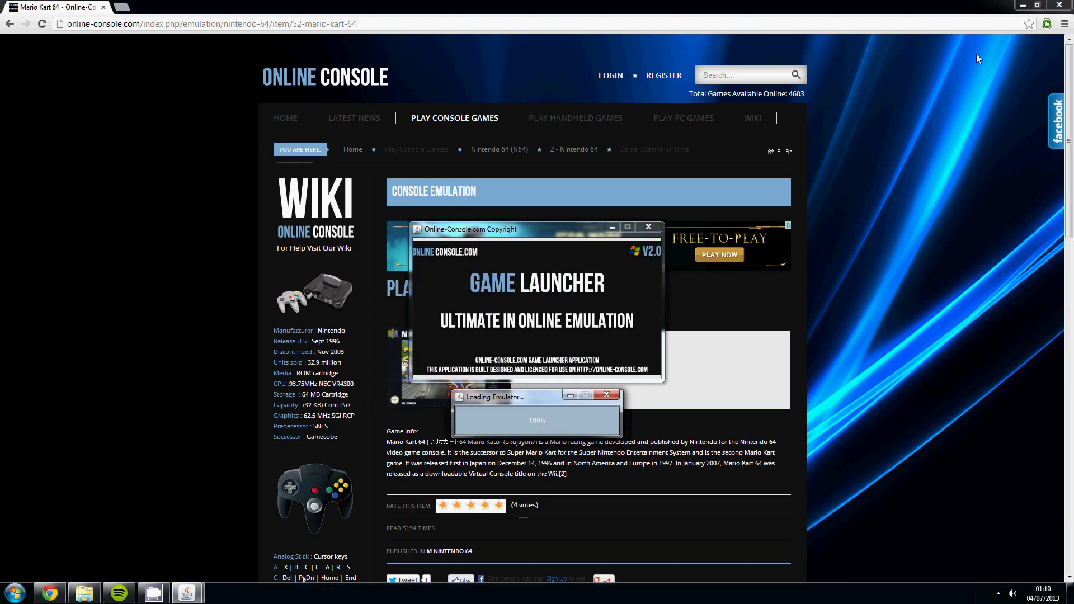
pyautogui.click(1021, 7)
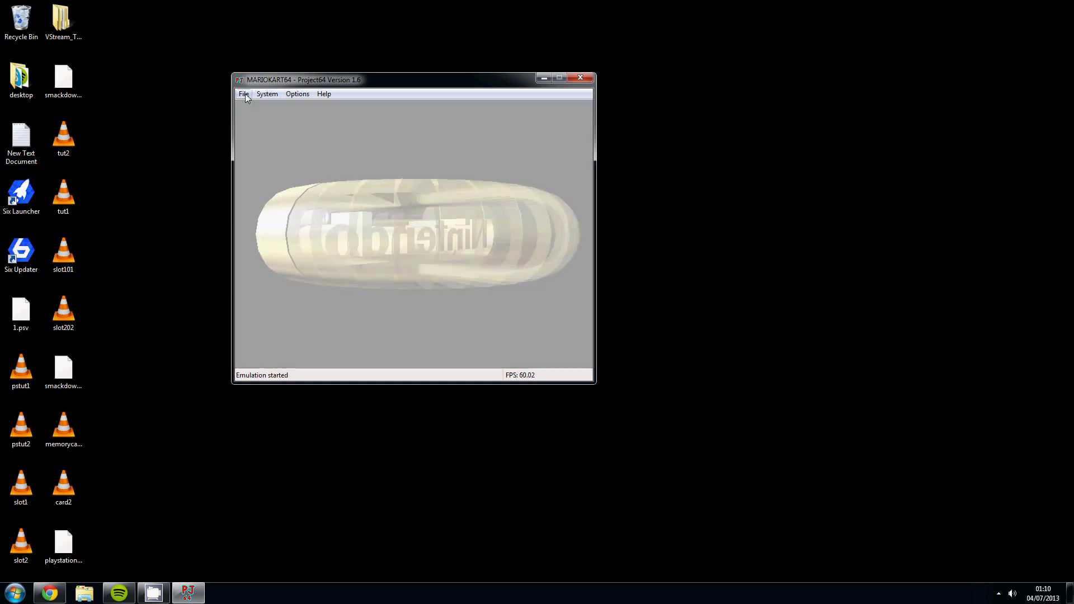
pyautogui.click(244, 94)
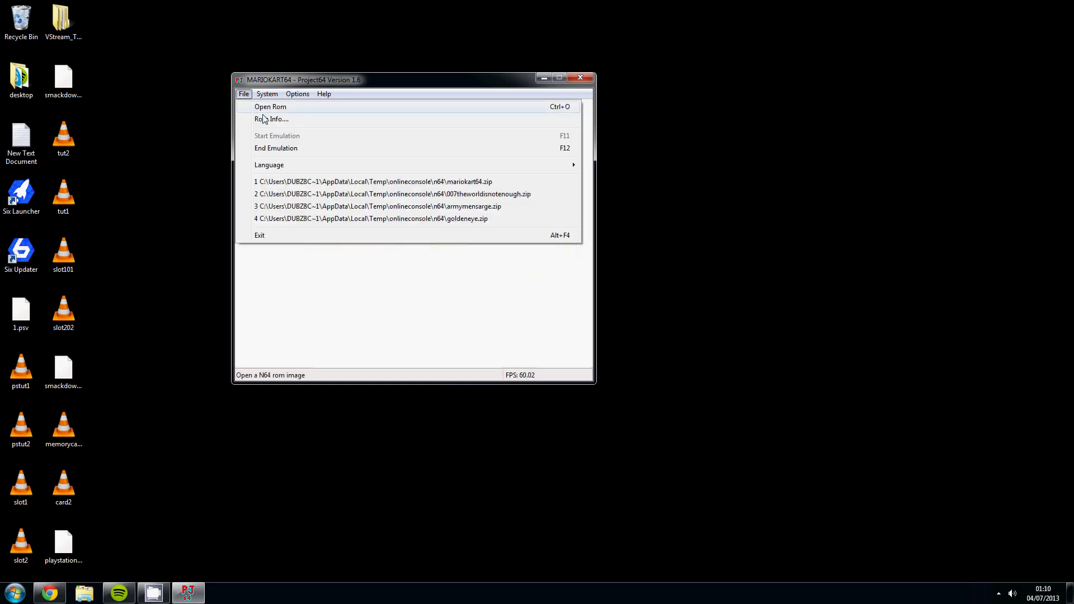
pyautogui.click(267, 80)
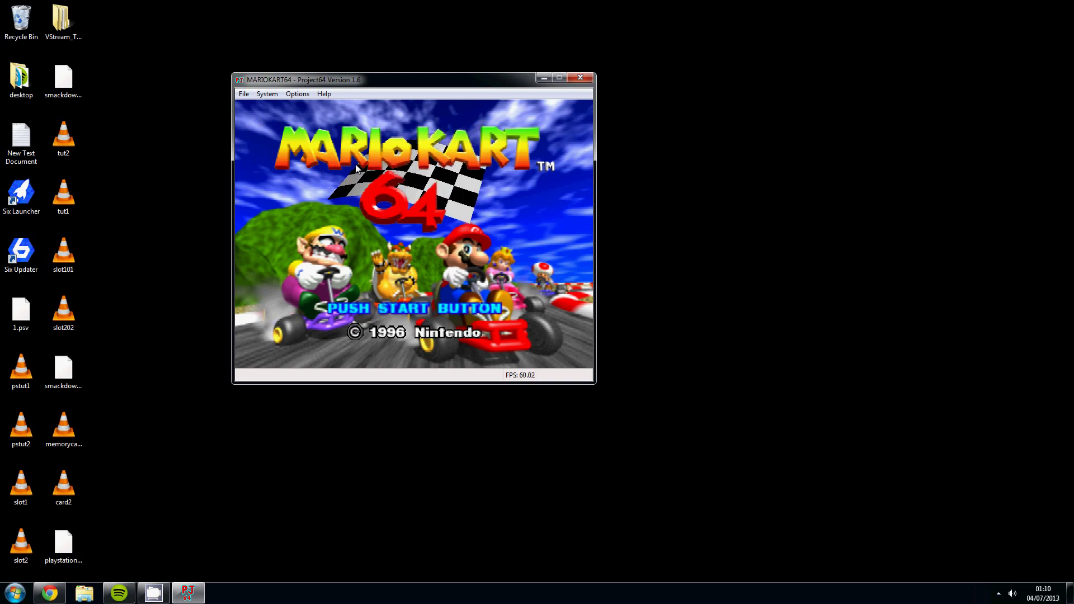
# Enable Hide Advanced Settings in the emulator's settings and apply the change.
pyautogui.click(244, 94)
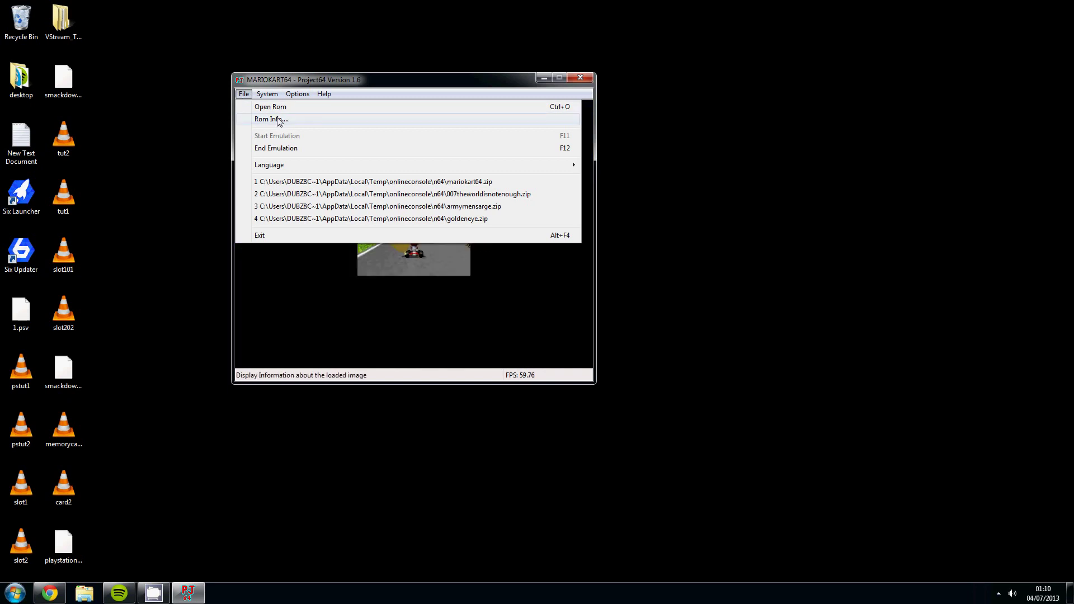
pyautogui.moveTo(267, 94)
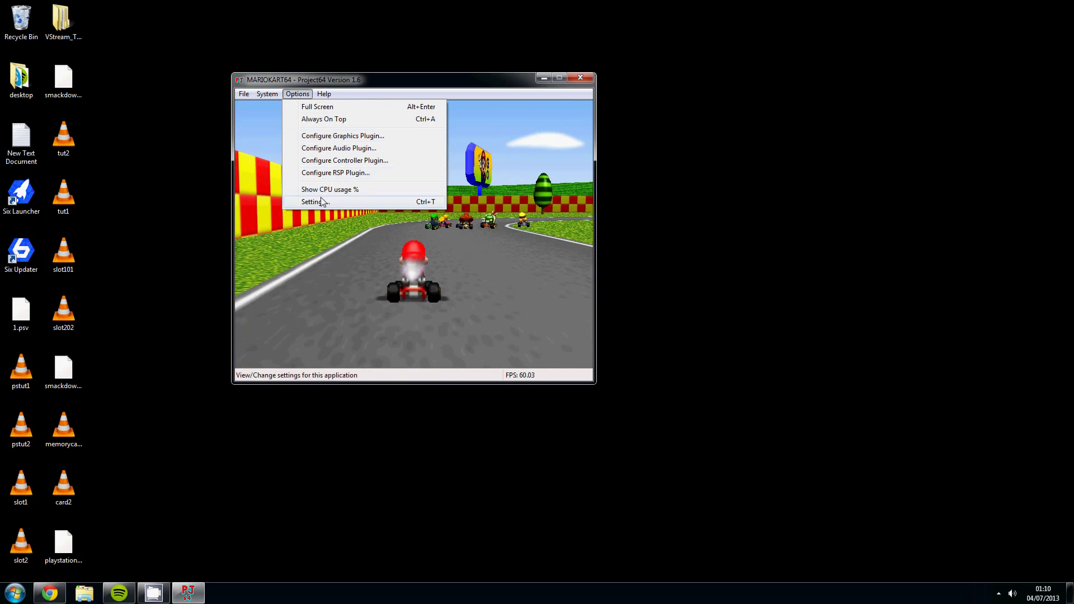
pyautogui.click(322, 202)
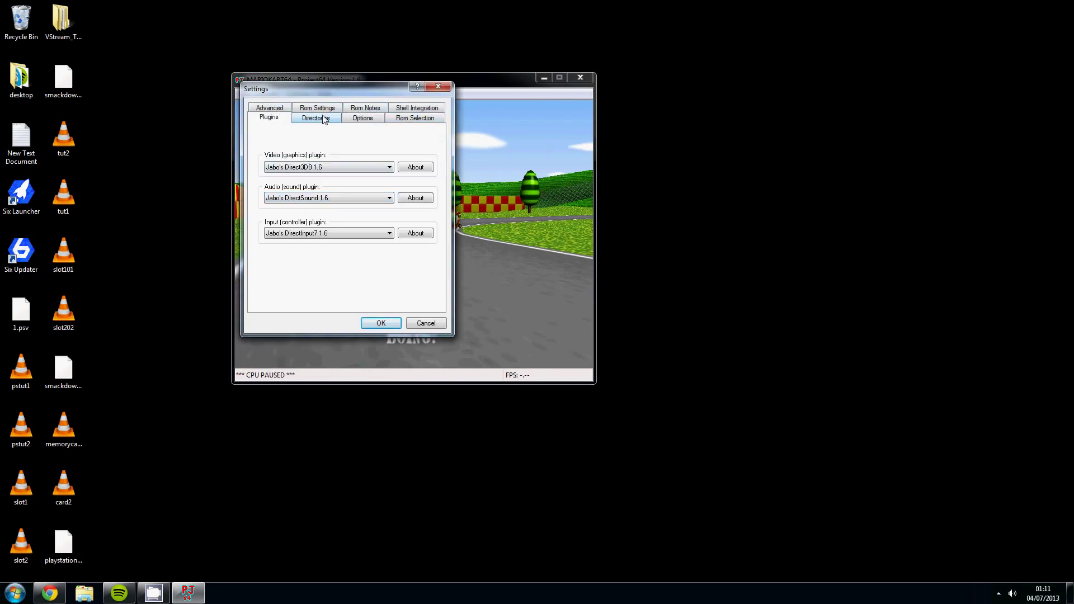
pyautogui.click(361, 118)
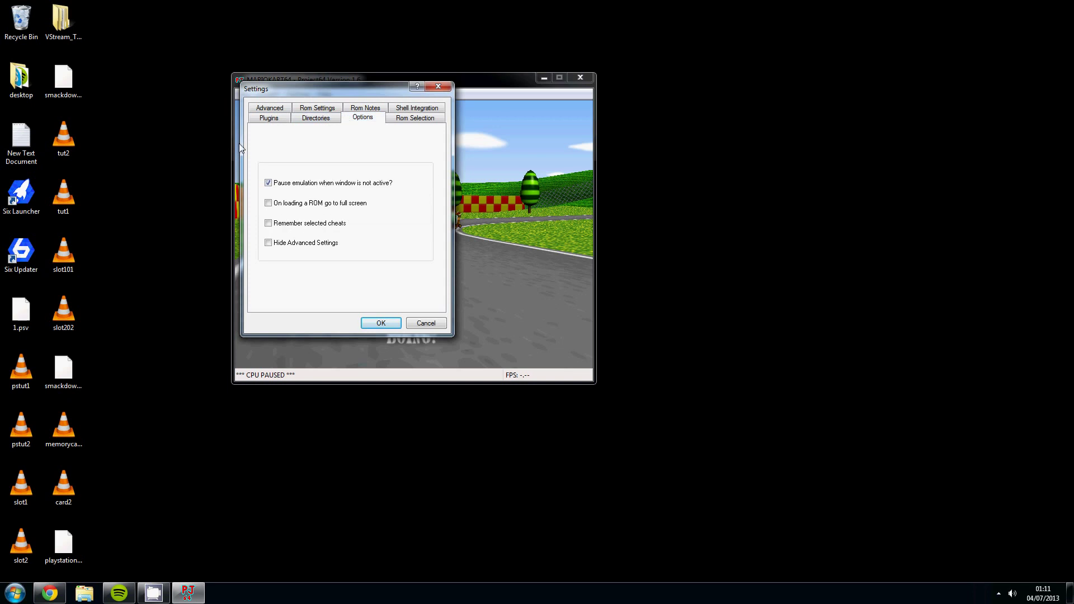
pyautogui.click(298, 243)
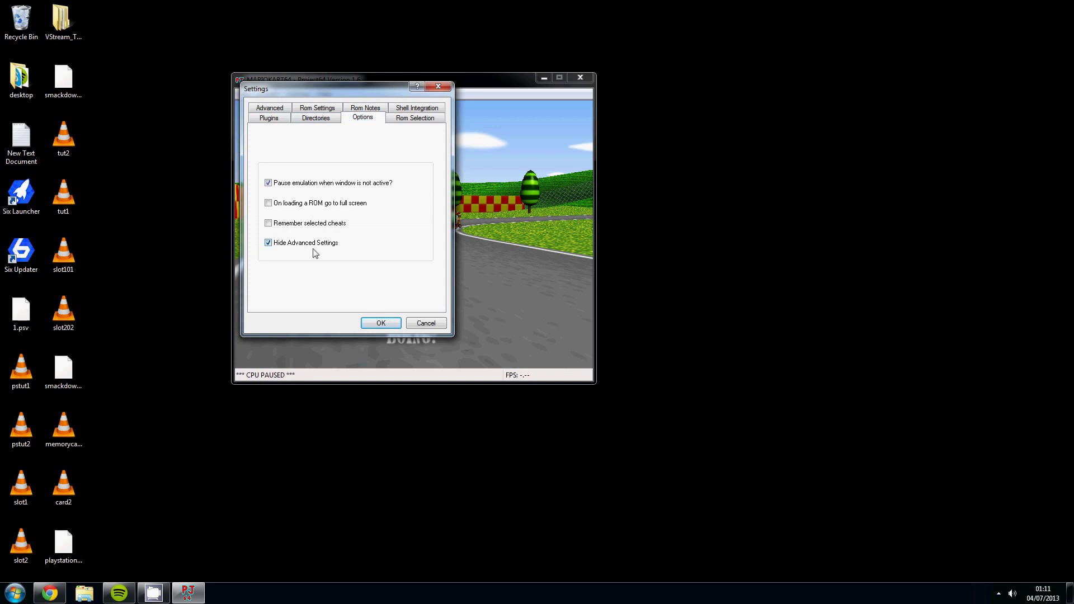
pyautogui.click(377, 320)
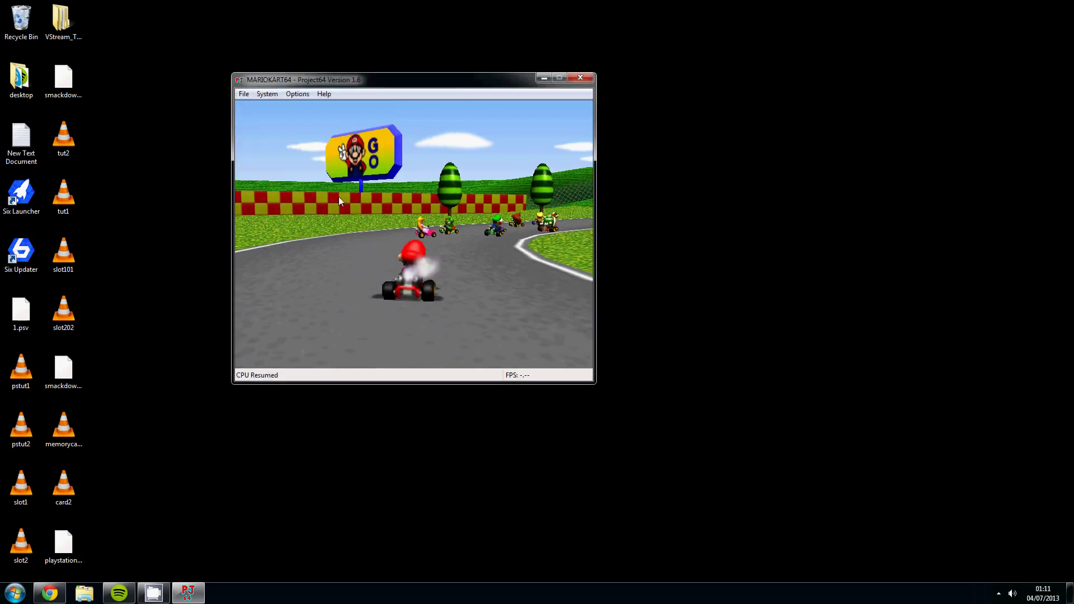
# Reopen the emulator's settings, disable Hide Advanced Settings and apply the change.
pyautogui.click(297, 93)
pyautogui.click(308, 164)
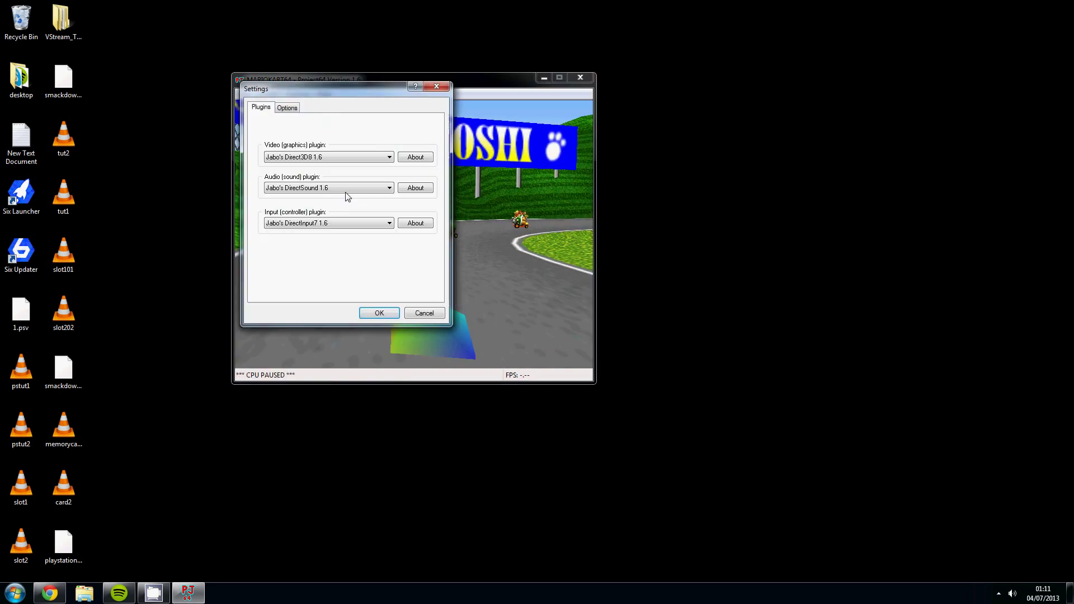
pyautogui.click(287, 107)
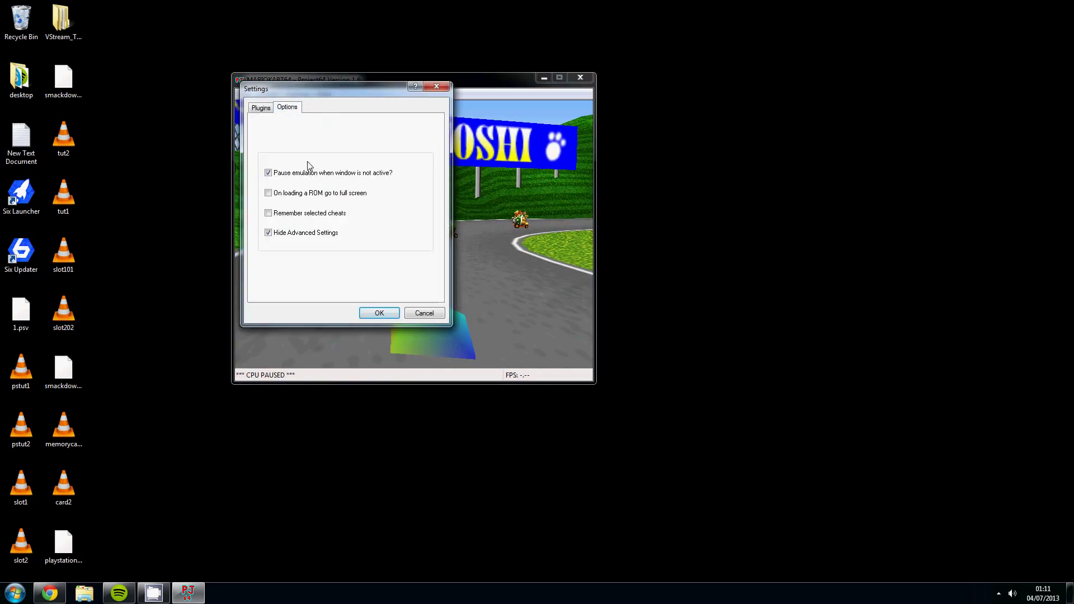
pyautogui.click(261, 109)
pyautogui.click(287, 107)
pyautogui.click(374, 310)
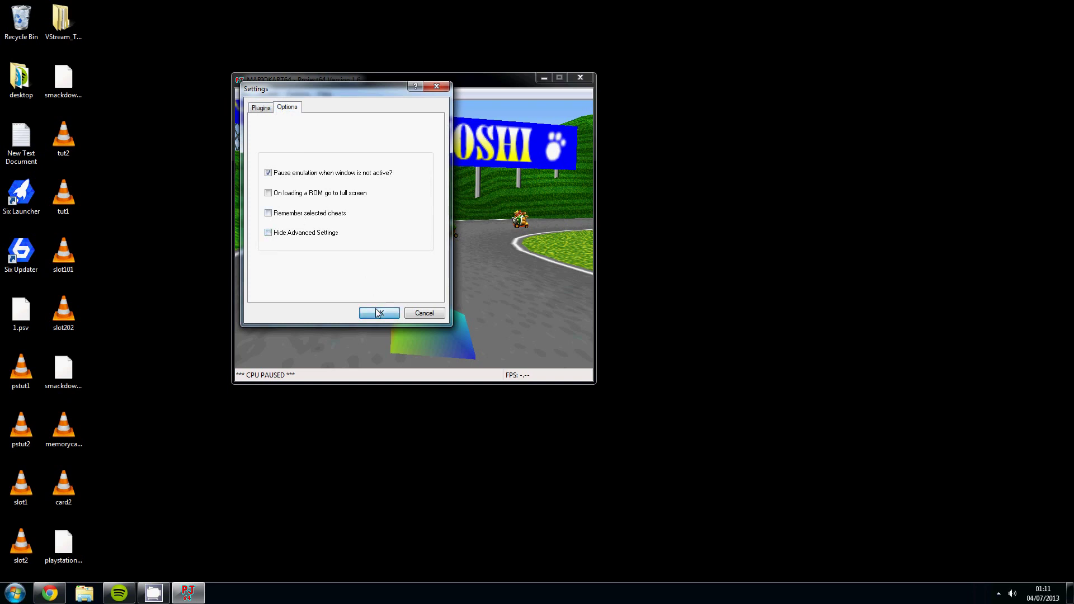
# Set the N64 auto saves directory to the custom path of the user's Desktop folder and apply the settings.
pyautogui.click(297, 93)
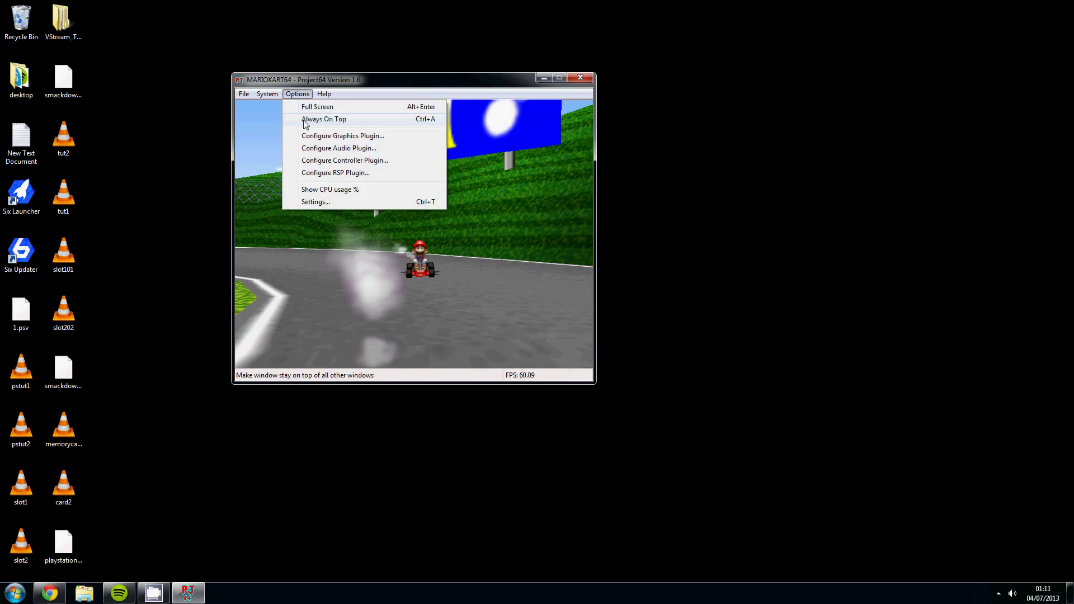
pyautogui.click(320, 202)
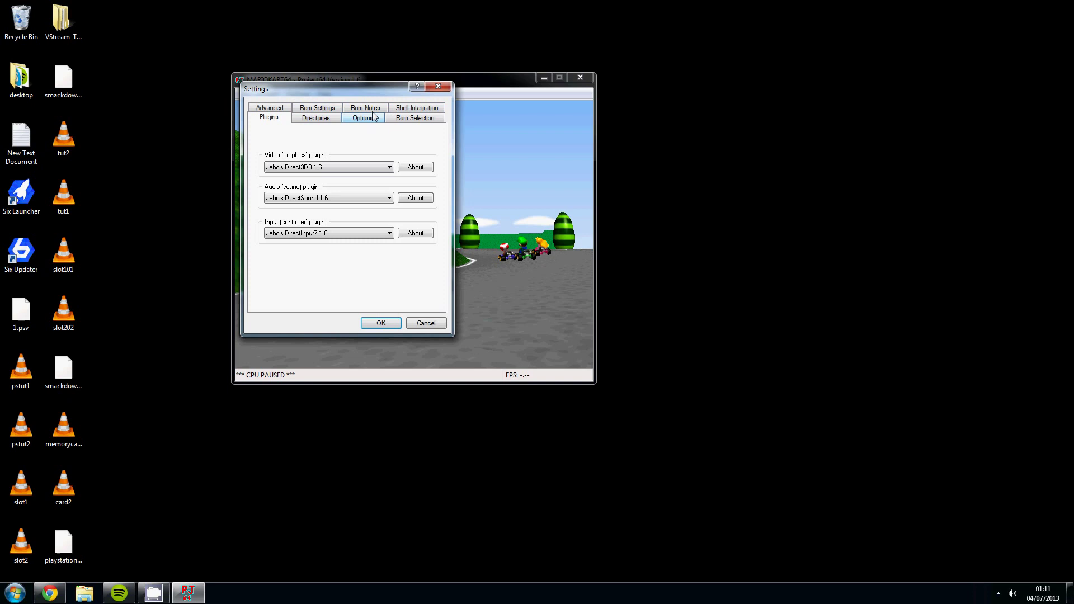
pyautogui.click(323, 119)
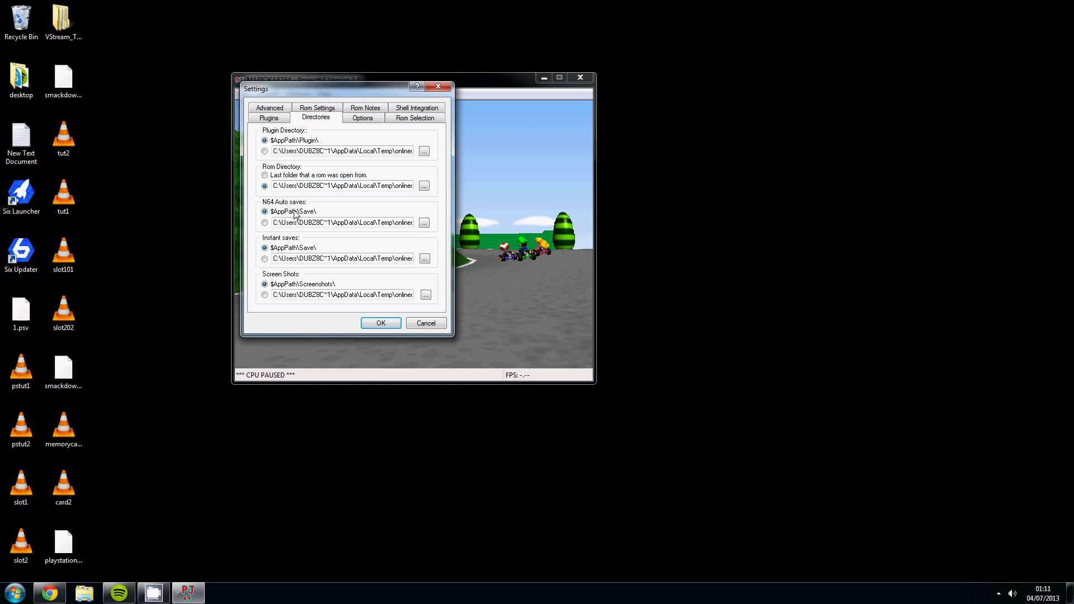
pyautogui.click(265, 223)
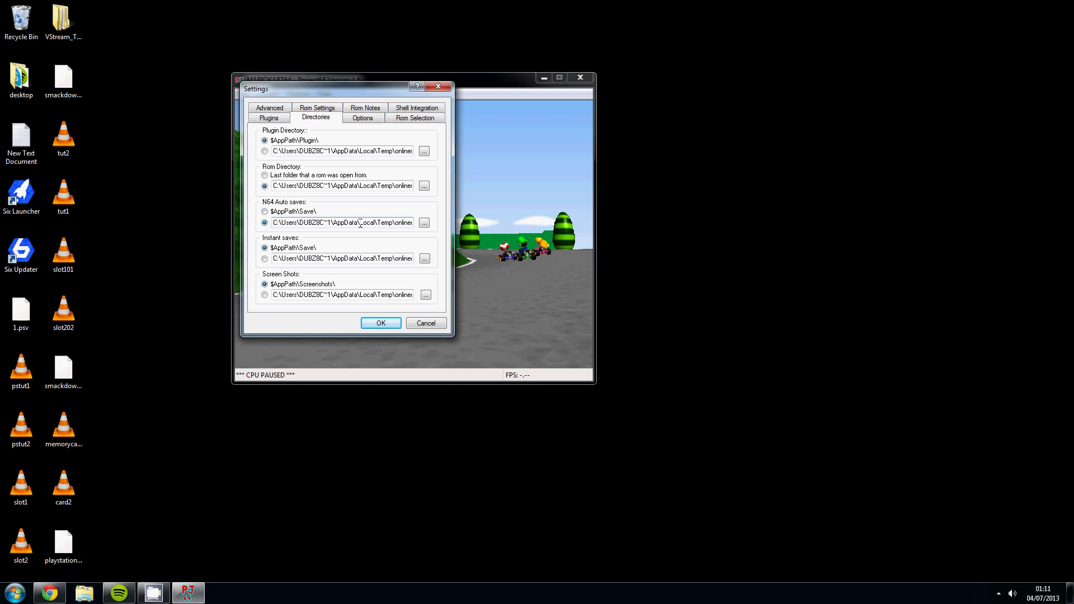
pyautogui.click(424, 223)
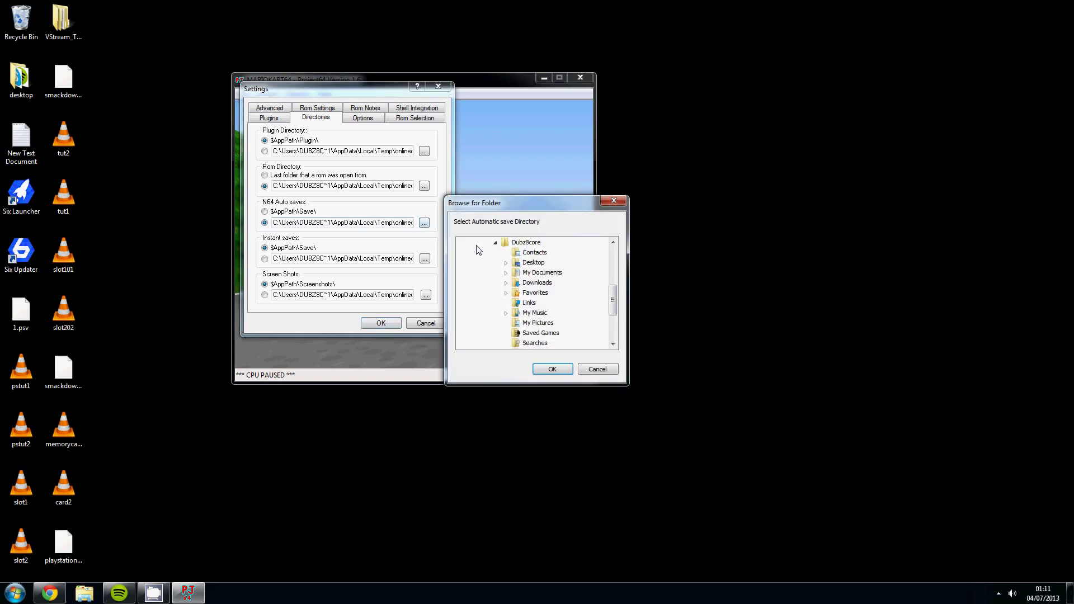
pyautogui.click(533, 262)
pyautogui.click(552, 368)
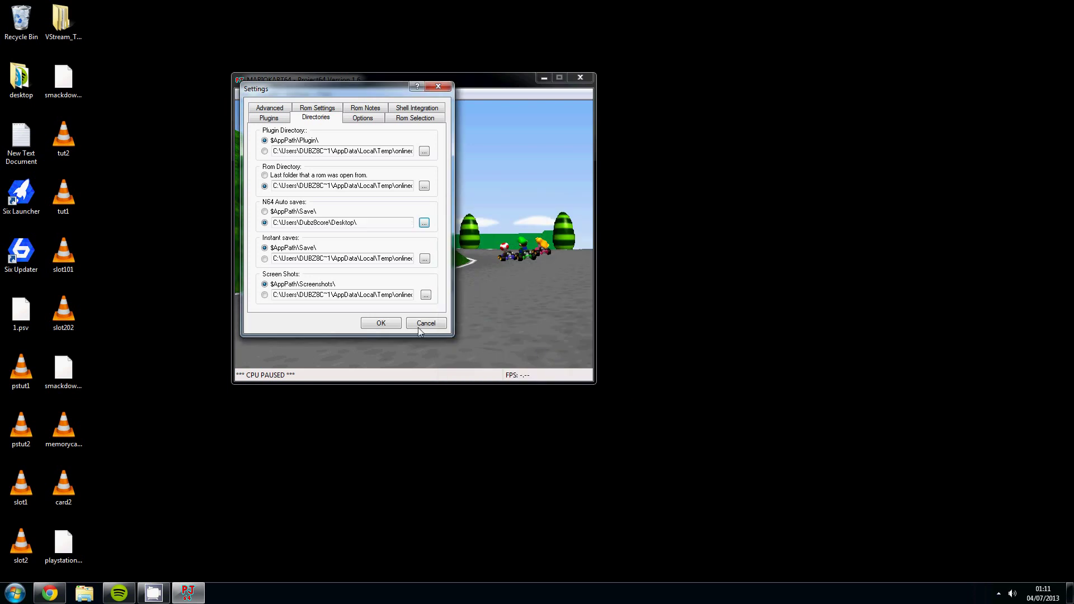
pyautogui.click(380, 323)
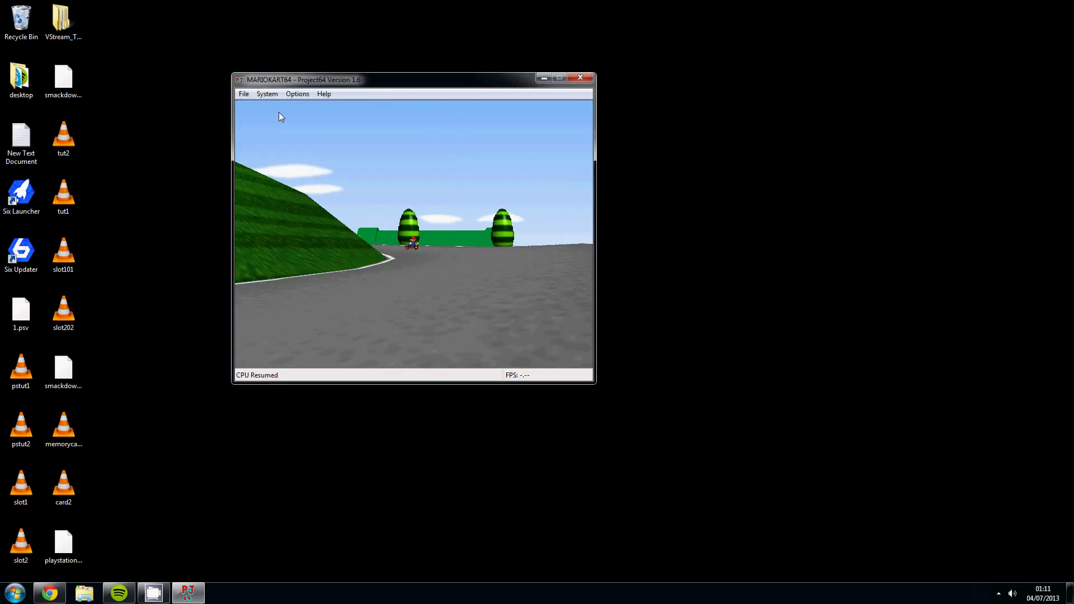
# Save the current game state to the default save slot.
pyautogui.click(247, 95)
pyautogui.moveTo(267, 94)
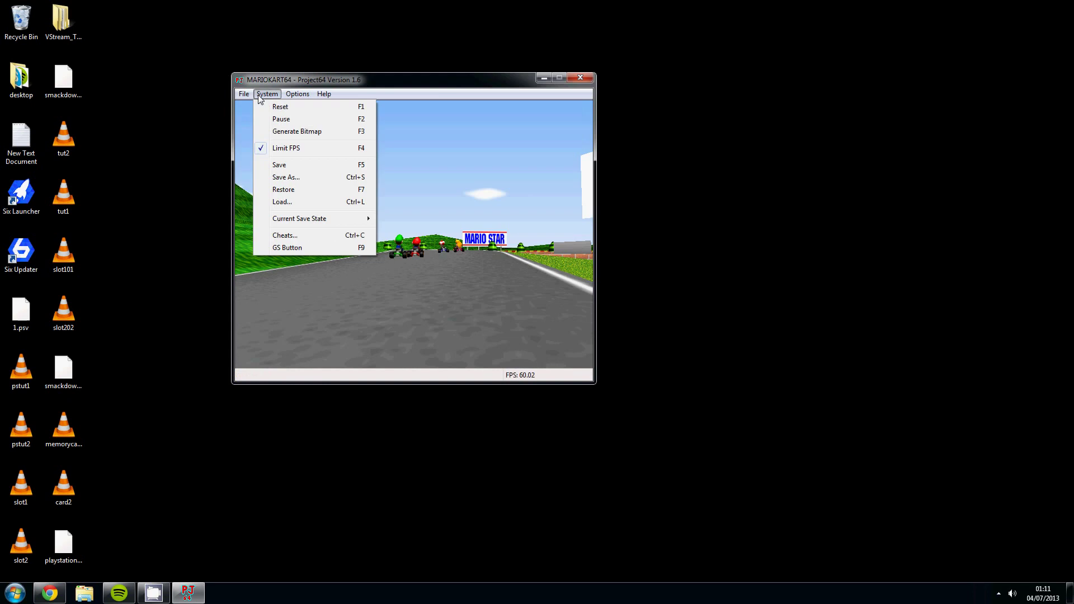
pyautogui.click(285, 165)
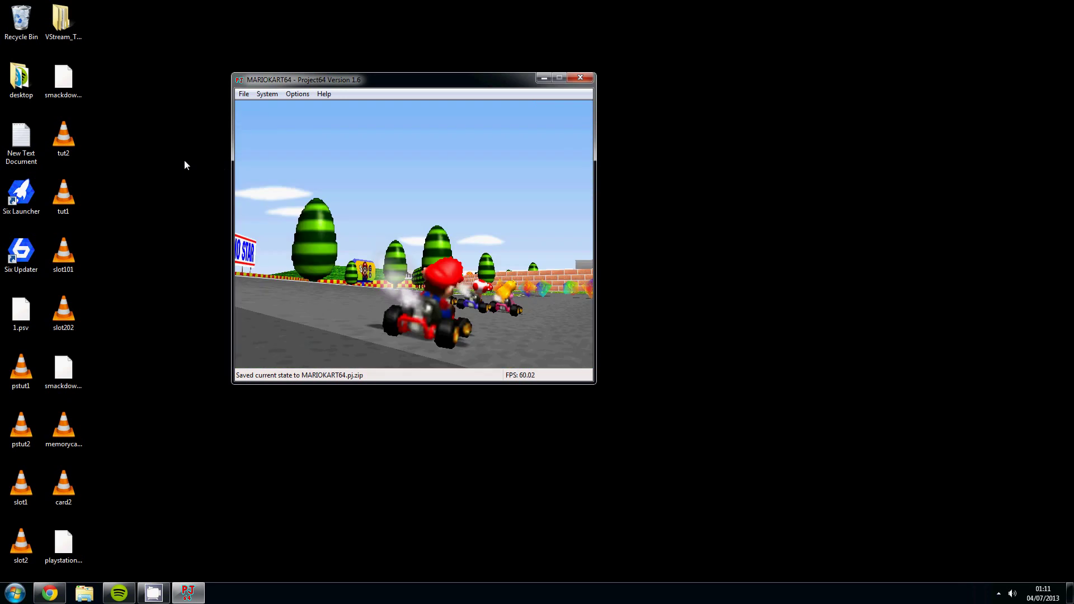
# Save the current game state to the Desktop as a separate file named mariosave1.
pyautogui.click(266, 94)
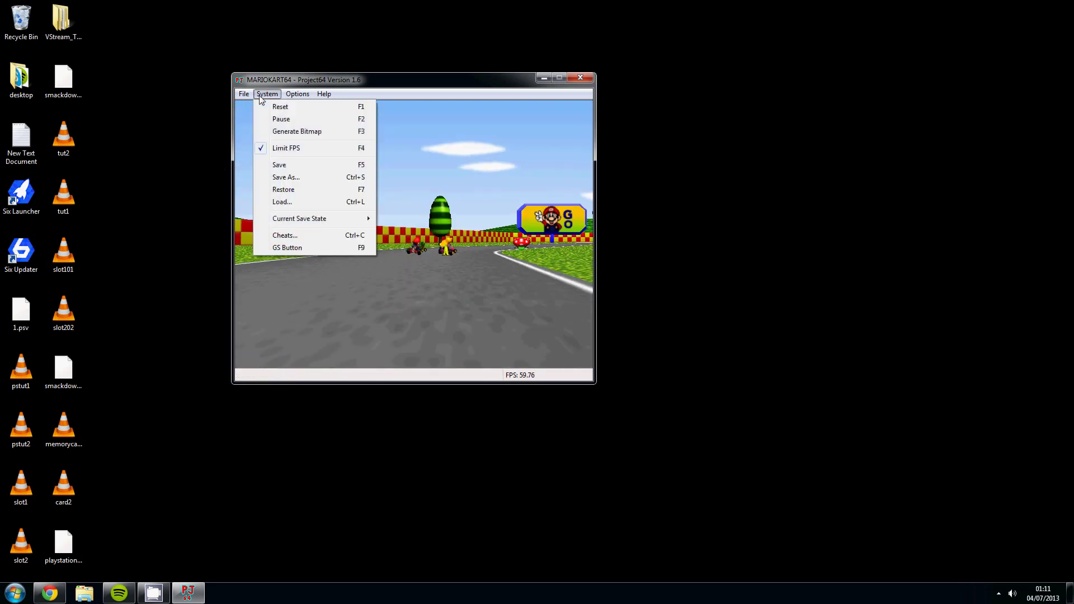
pyautogui.click(290, 179)
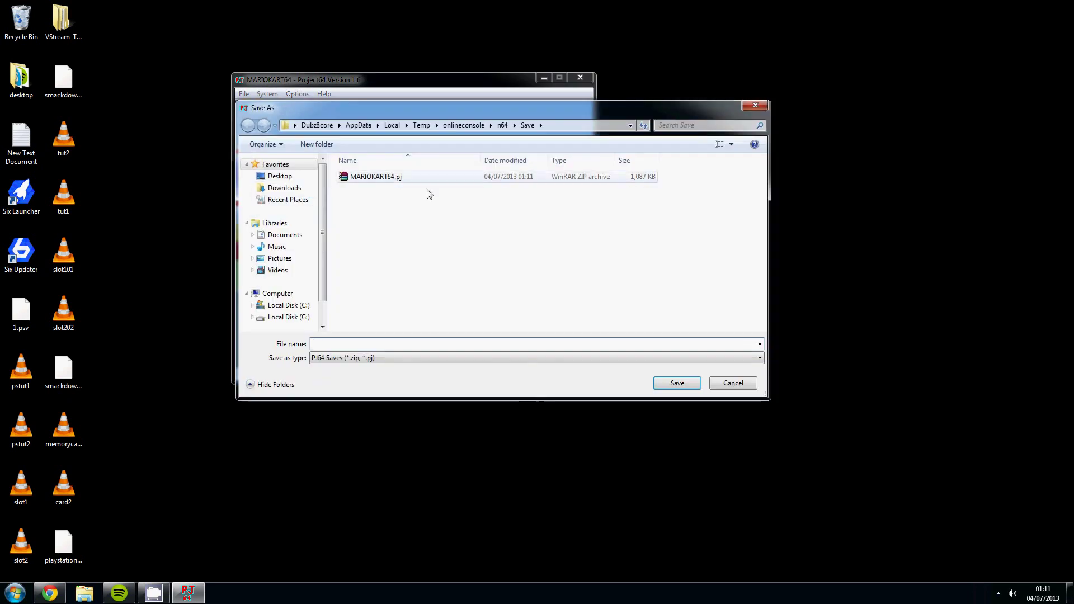
pyautogui.click(288, 176)
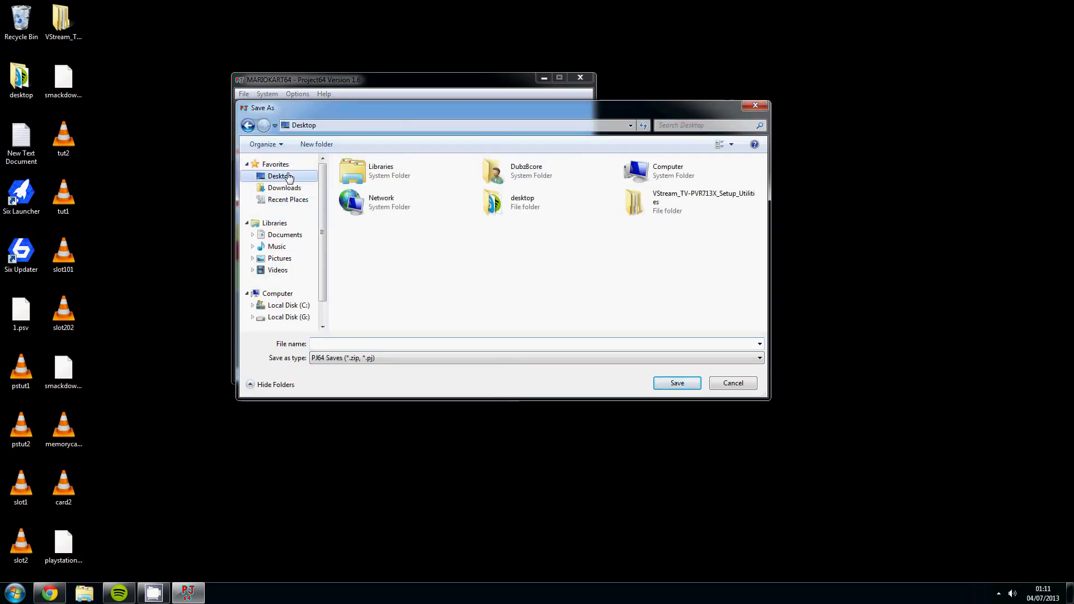
pyautogui.click(374, 342)
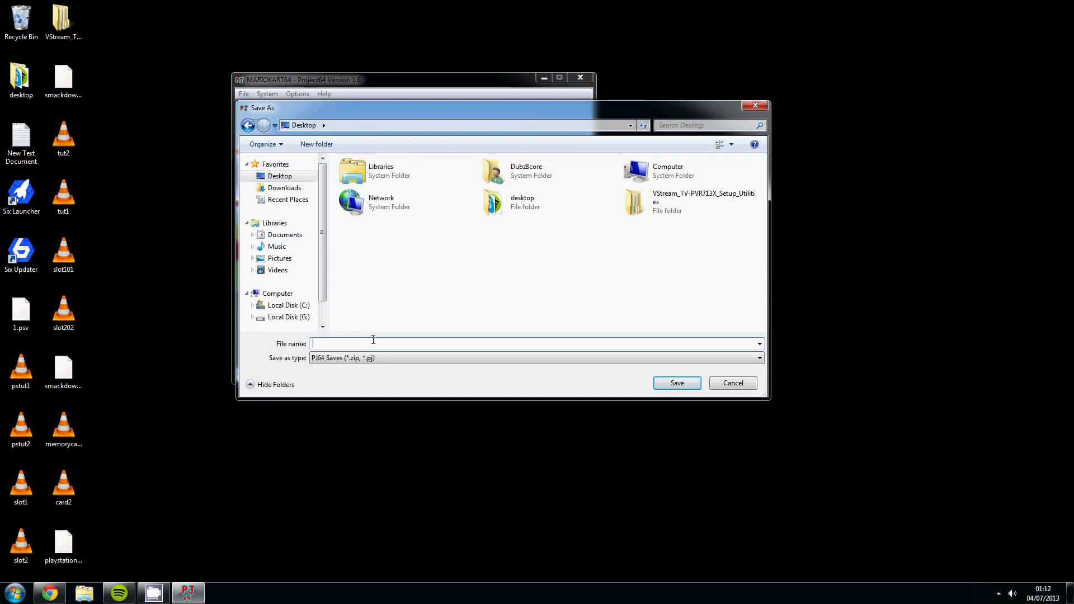
pyautogui.write('mariosave1')
pyautogui.click(665, 386)
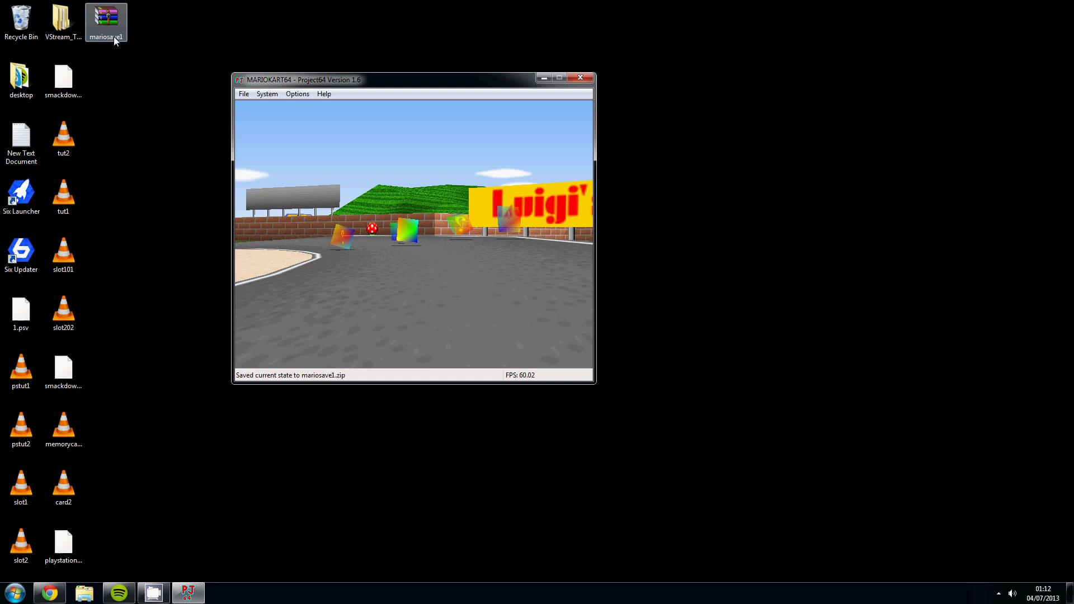
# Load the mariosave1 game state from the Desktop into the running game.
pyautogui.click(113, 36)
pyautogui.click(296, 130)
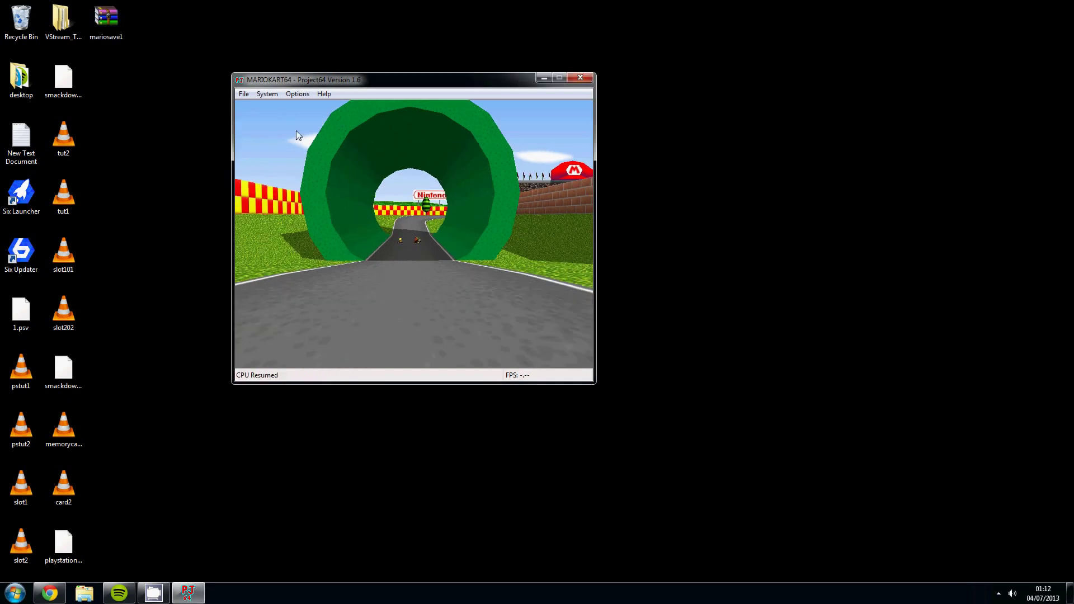
pyautogui.click(265, 94)
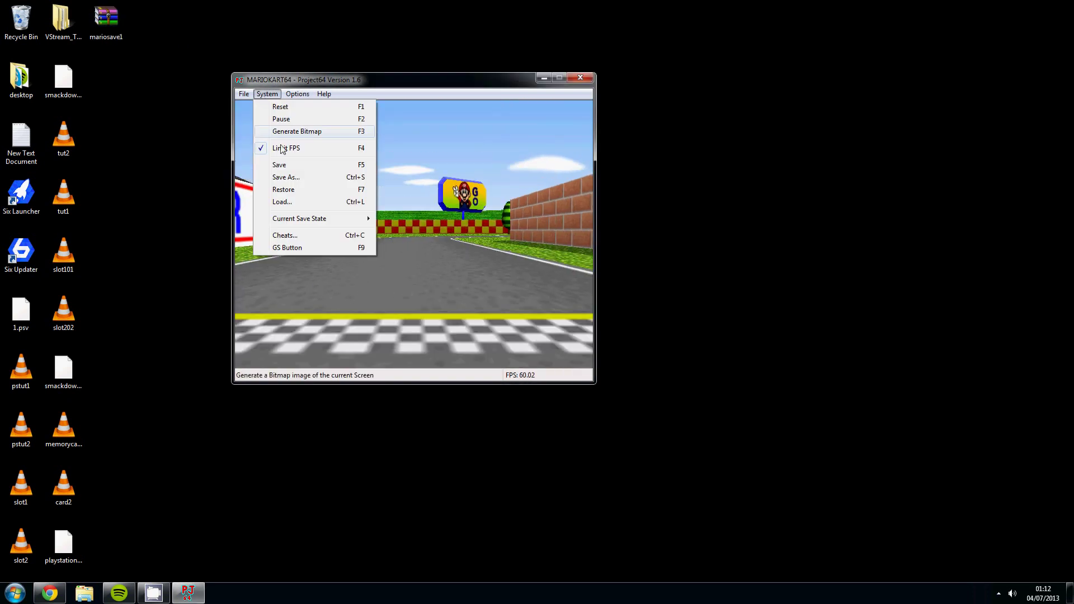
pyautogui.click(282, 202)
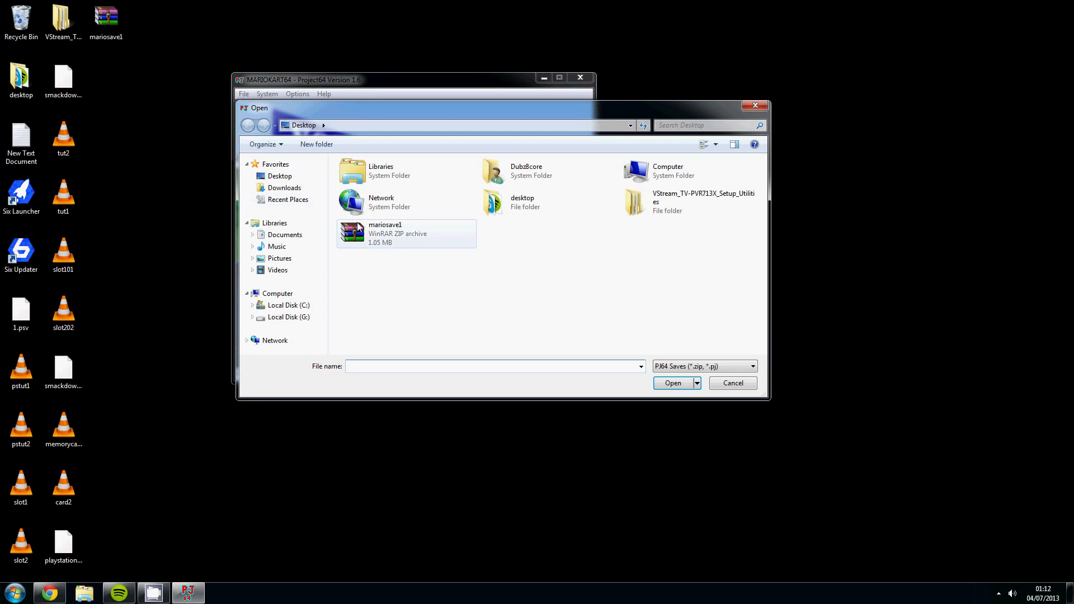
pyautogui.click(357, 224)
pyautogui.click(656, 383)
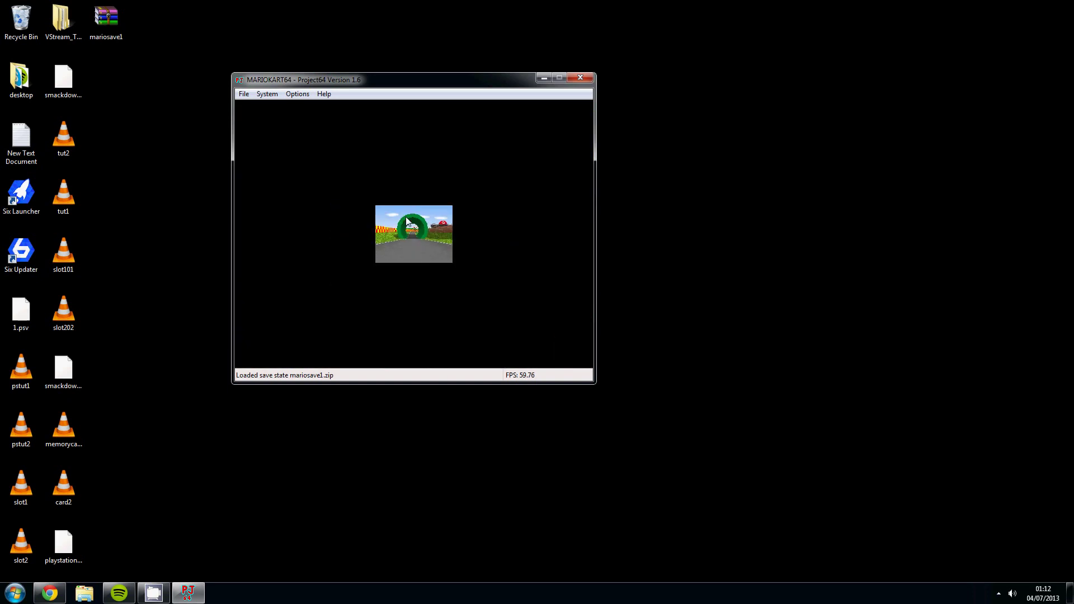
# Load the mariosave1 state once more while the Nintendo logo sequence is playing.
pyautogui.click(267, 94)
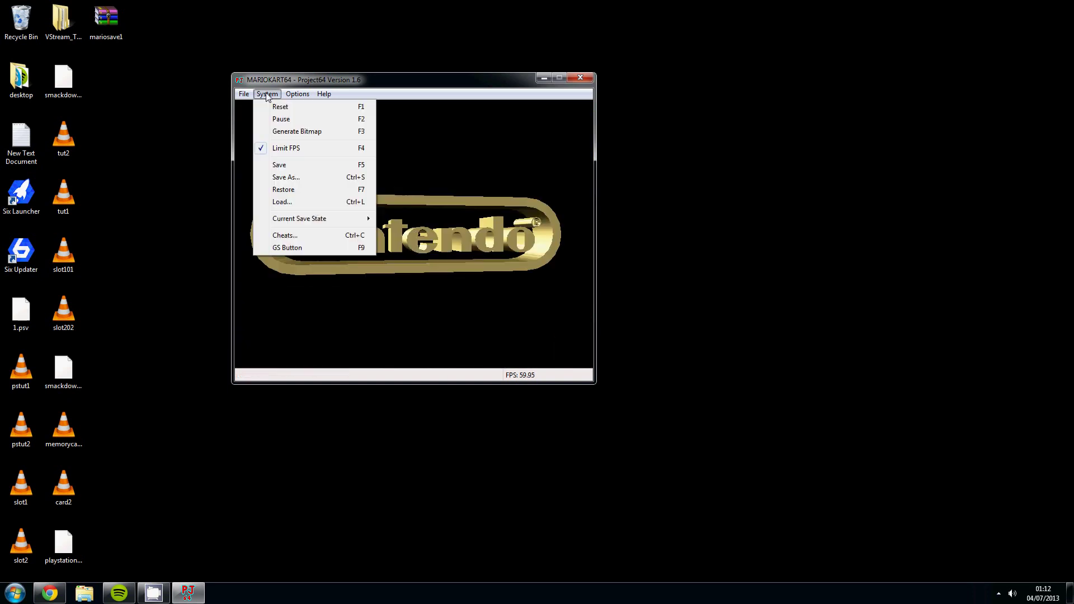
pyautogui.click(288, 202)
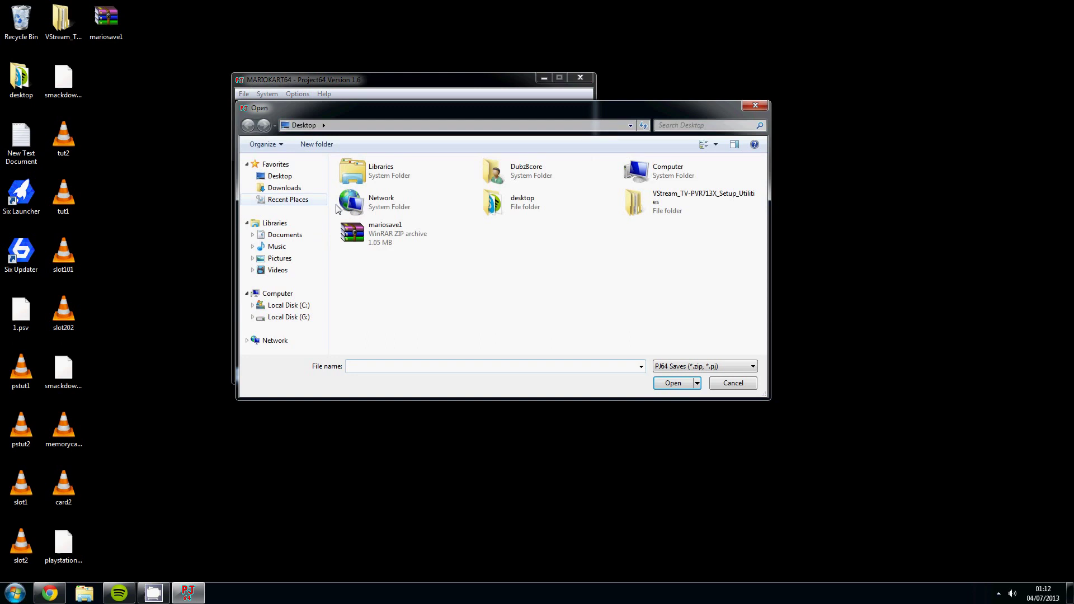
pyautogui.click(391, 232)
pyautogui.click(661, 387)
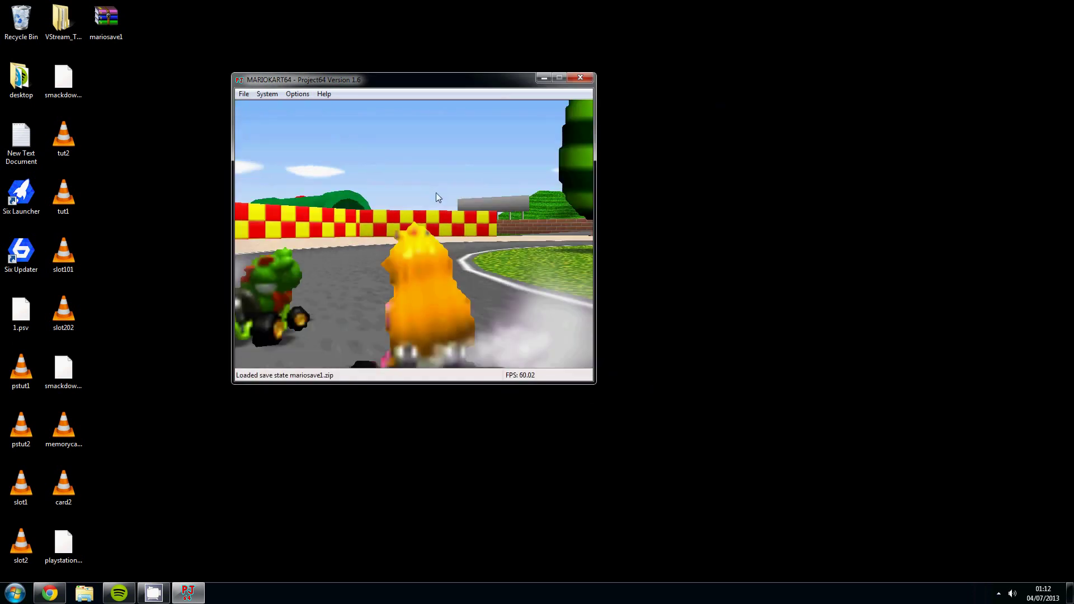
# Set the instant saves directory to the custom path of the user's Desktop folder and apply the settings.
pyautogui.click(297, 93)
pyautogui.click(320, 201)
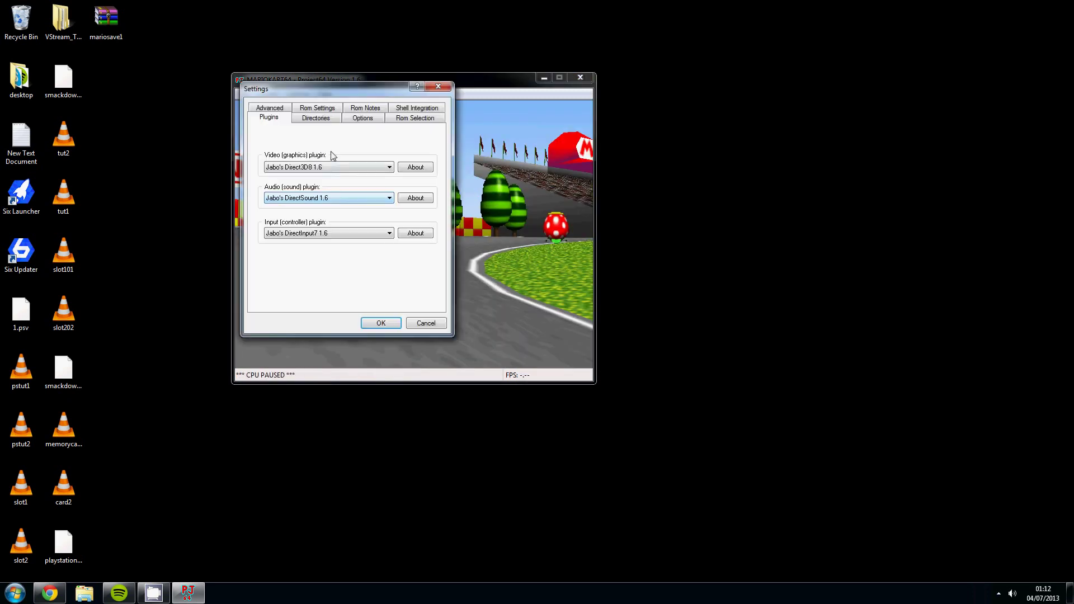
pyautogui.click(308, 123)
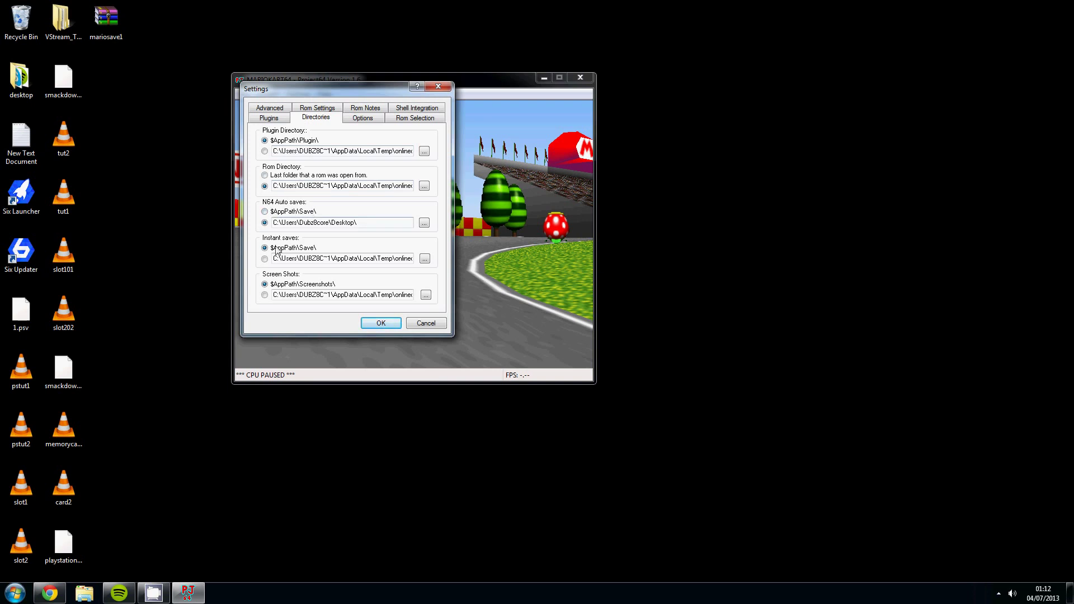
pyautogui.click(425, 258)
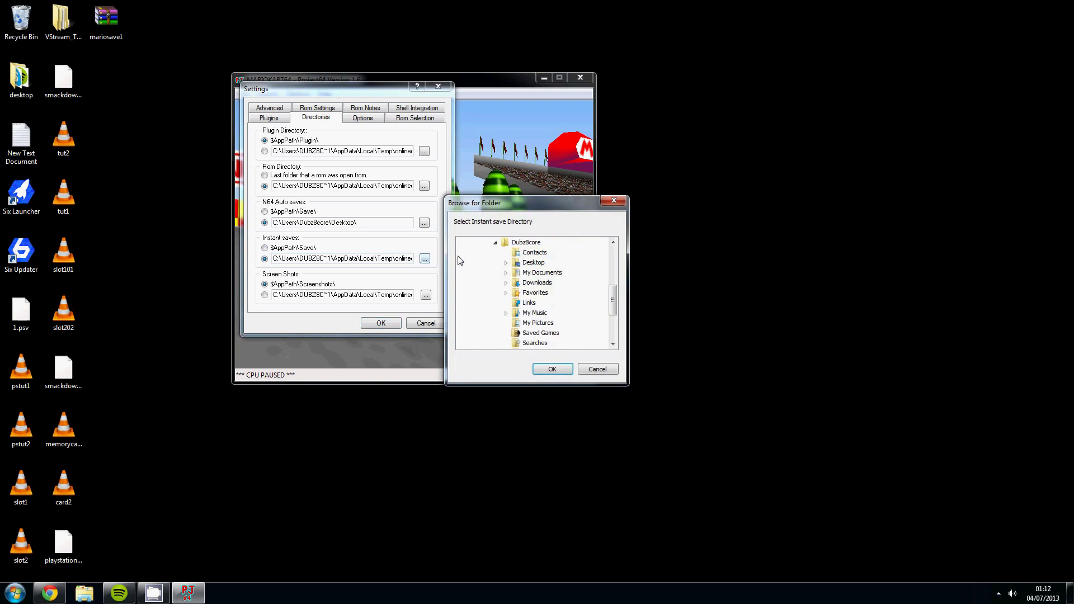
pyautogui.click(530, 263)
pyautogui.click(552, 369)
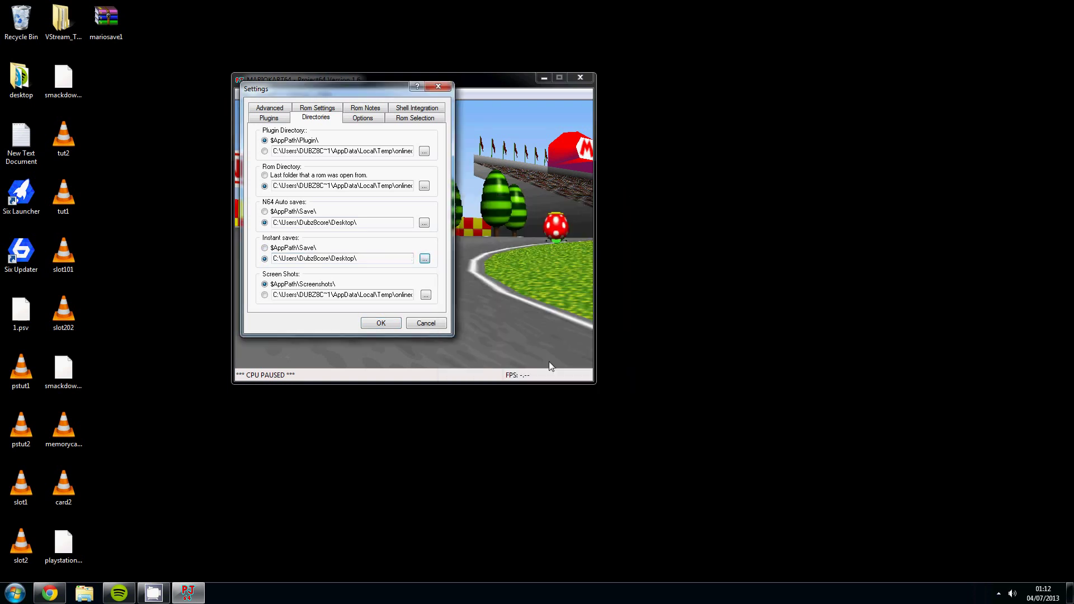
pyautogui.click(381, 322)
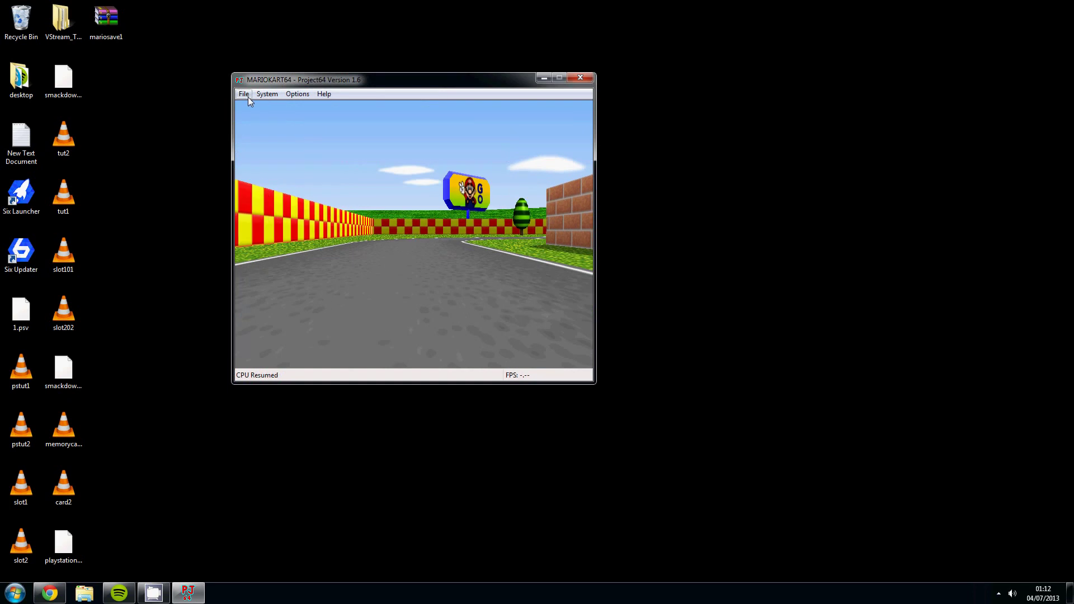
# Save the current game state to the default save slot during the intro sequence.
pyautogui.click(245, 94)
pyautogui.moveTo(267, 94)
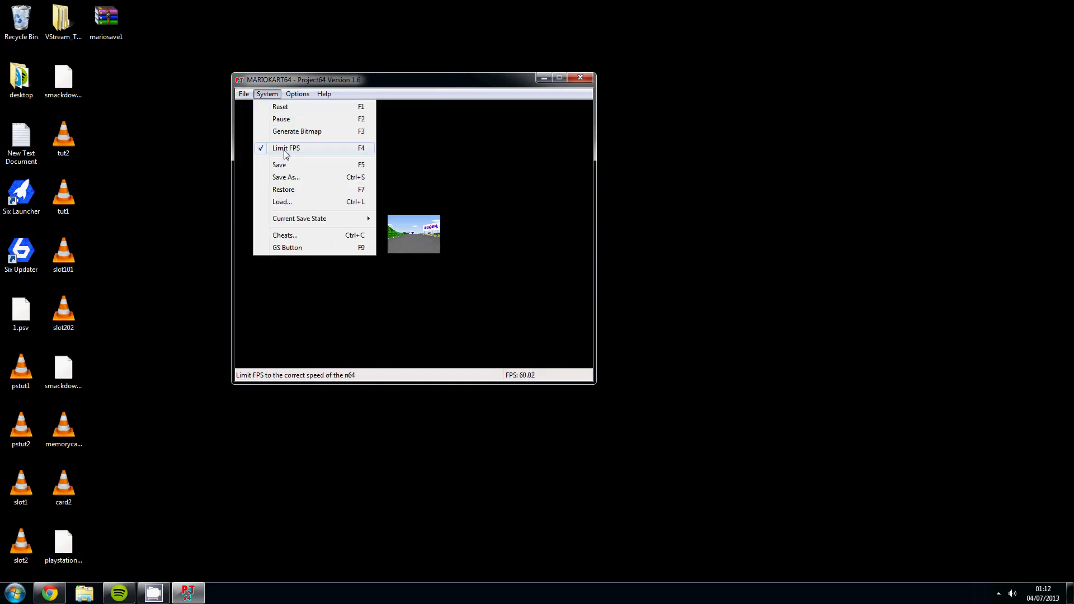
pyautogui.click(286, 165)
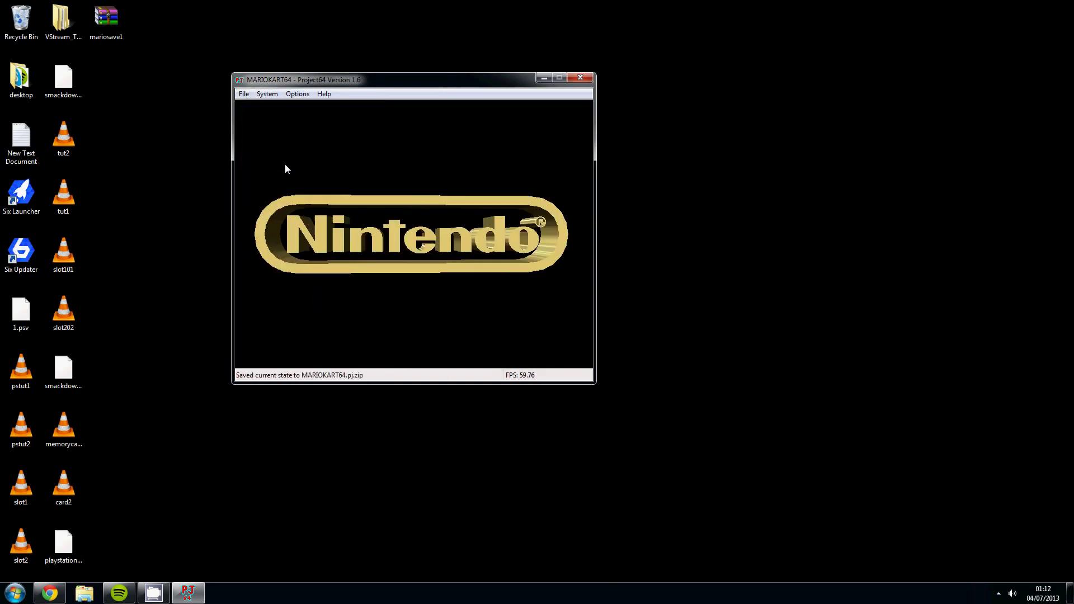
# Load the MARIOKART64.pj save state from the Desktop.
pyautogui.click(267, 94)
pyautogui.click(291, 202)
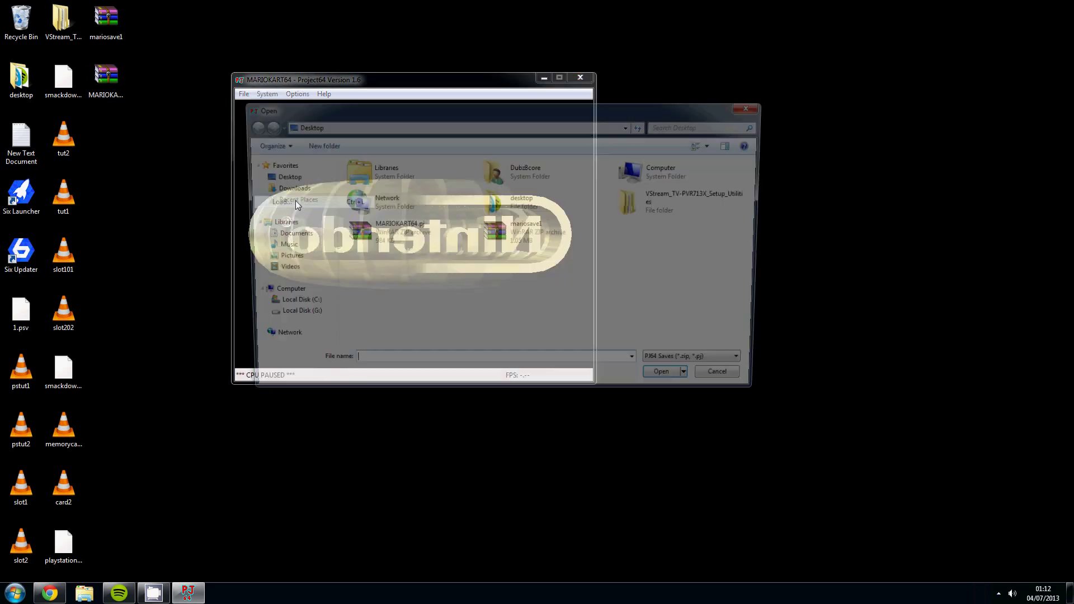
pyautogui.click(492, 235)
pyautogui.click(422, 238)
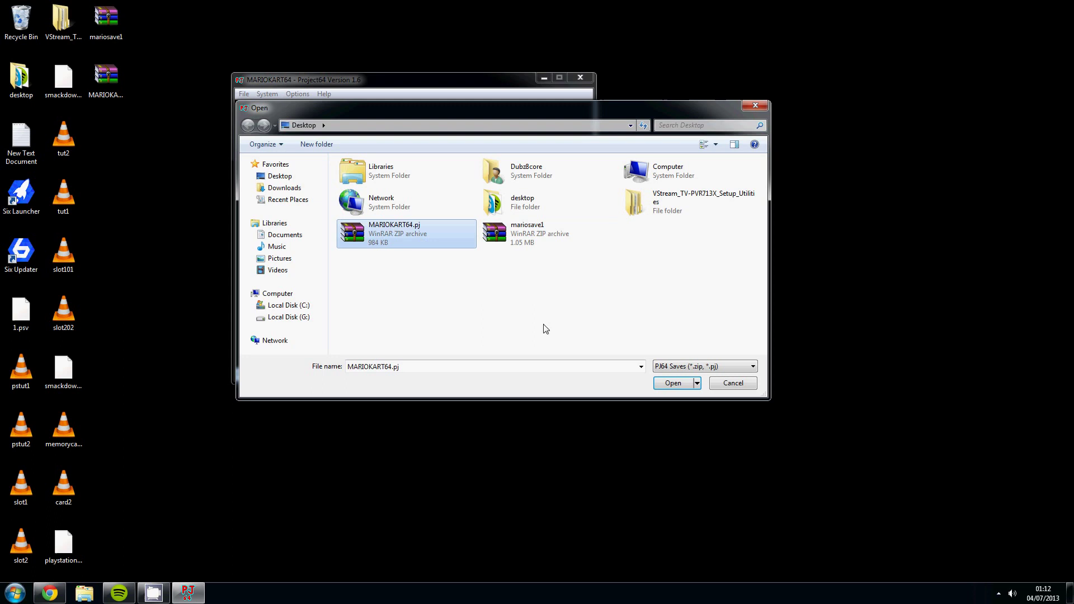
pyautogui.click(654, 382)
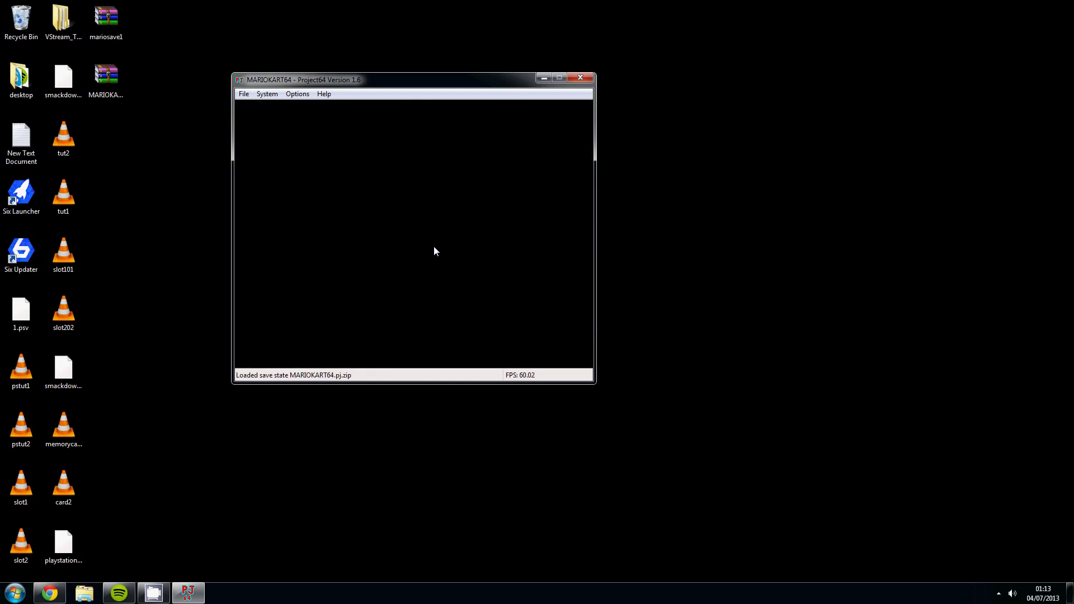
# Advance through the game's opening screens, choose Mario as the player and start a race.
pyautogui.press('Return')
pyautogui.press('Return')
pyautogui.press('Return')
pyautogui.press('Return')
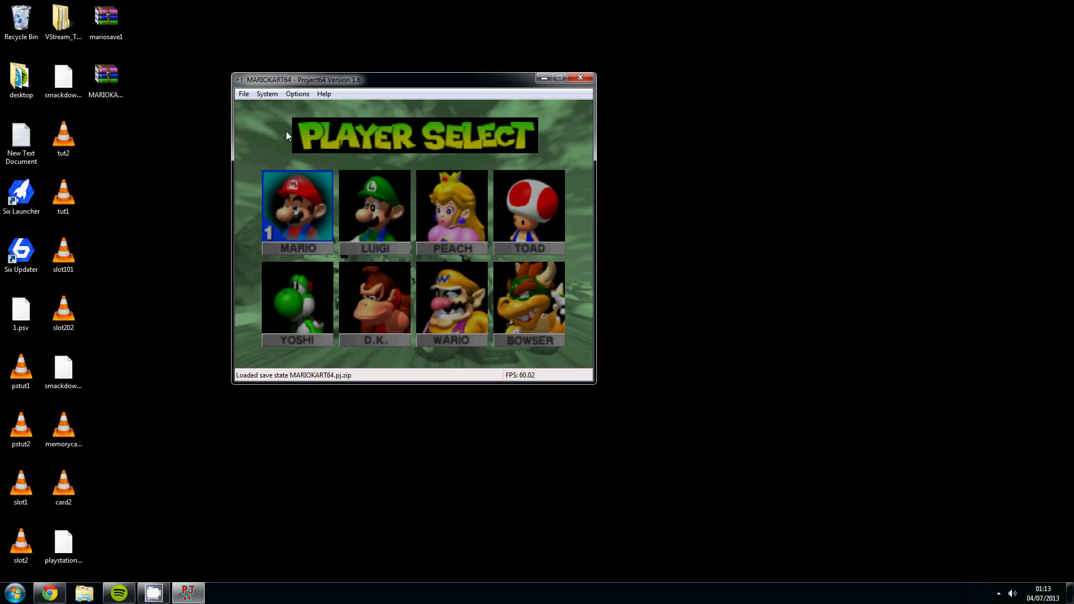
pyautogui.press('Return')
pyautogui.press('Return')
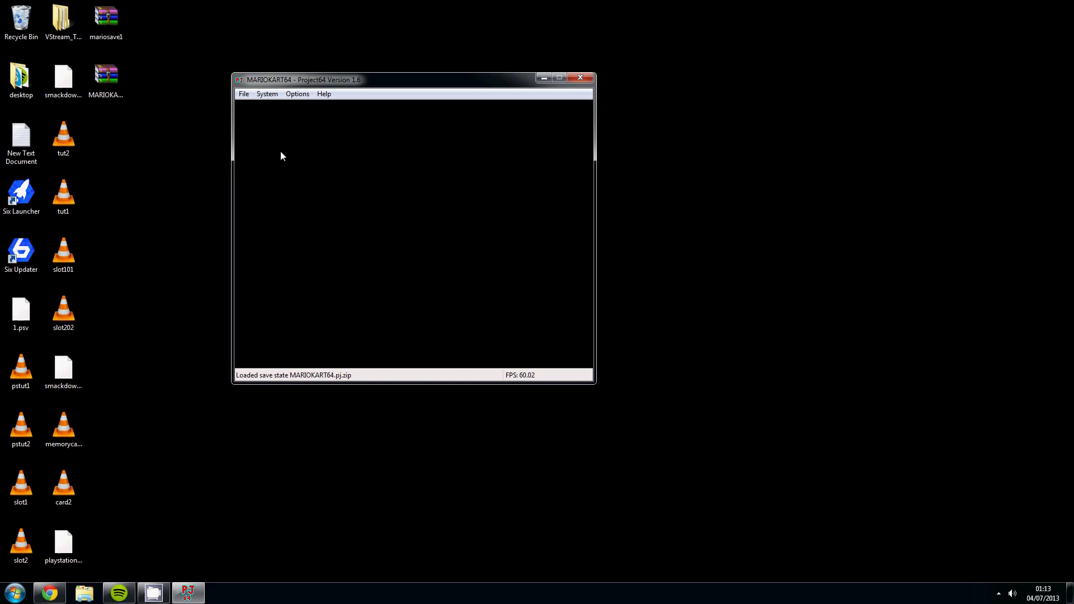
pyautogui.press('Return')
pyautogui.press('Return')
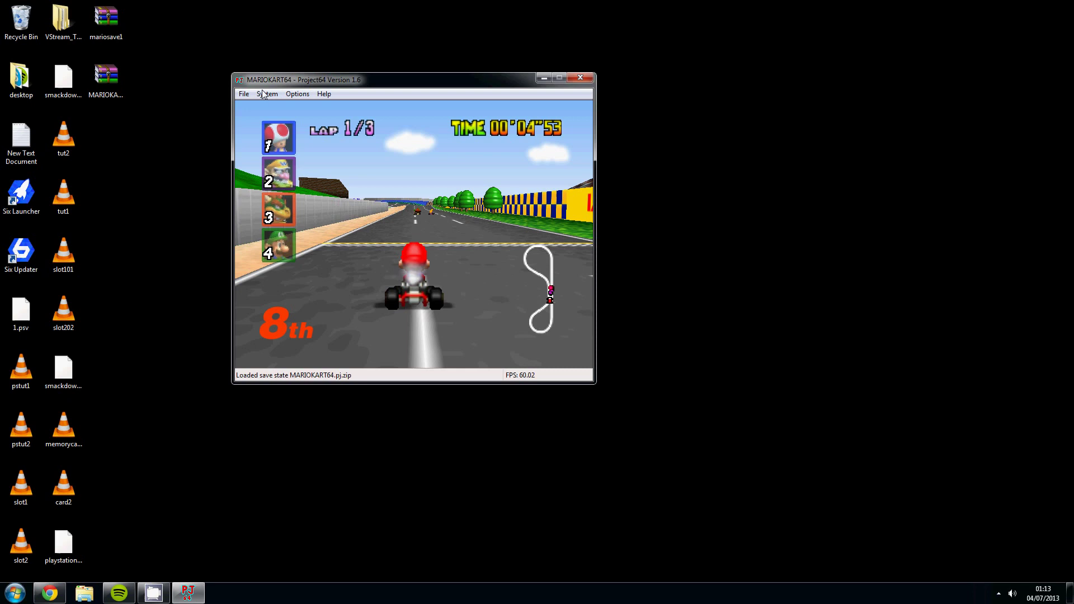
# Save the current race state to the default save slot.
pyautogui.click(244, 94)
pyautogui.moveTo(267, 94)
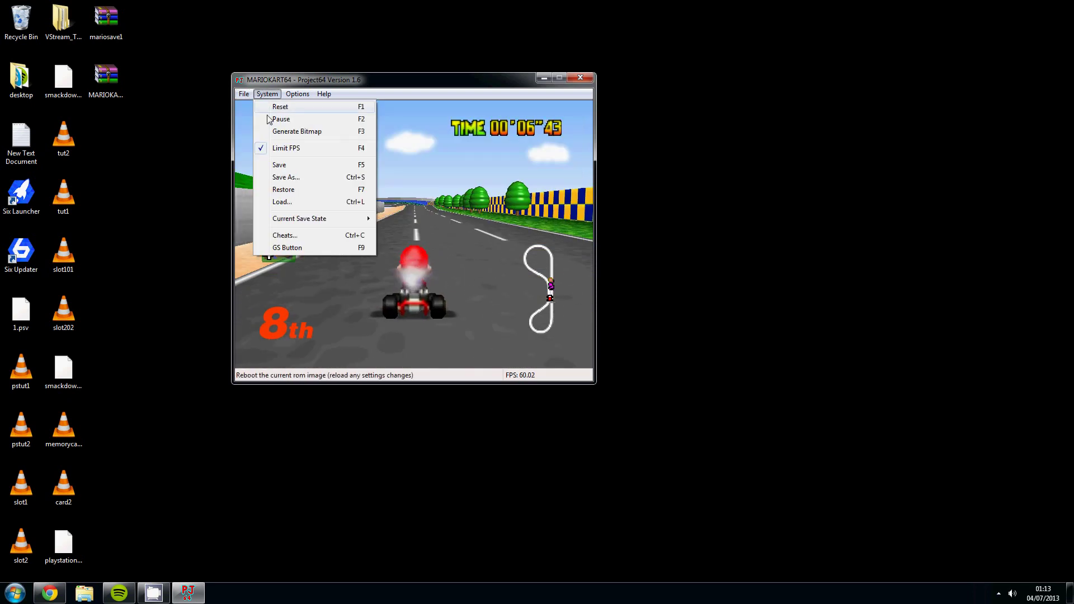
pyautogui.click(280, 165)
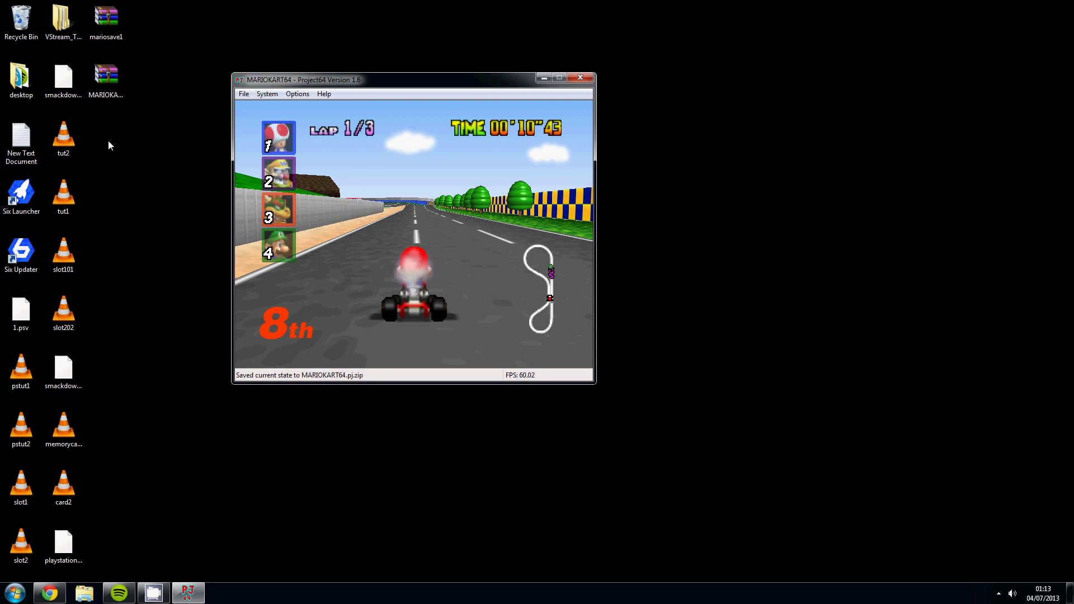
# Save the race state to the Desktop as a separate file named mario2.
pyautogui.click(267, 94)
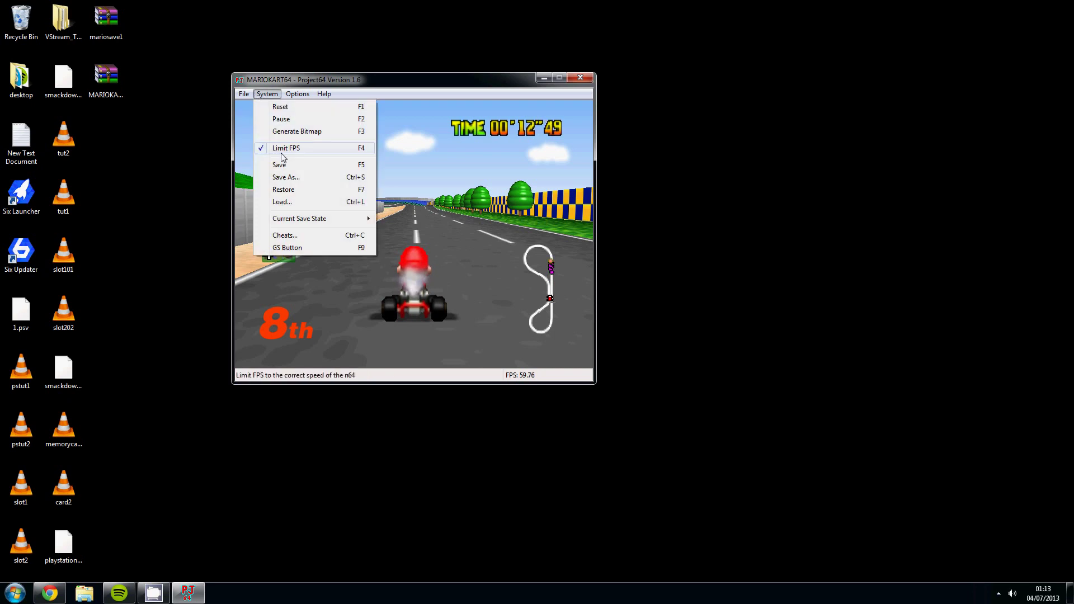
pyautogui.click(313, 178)
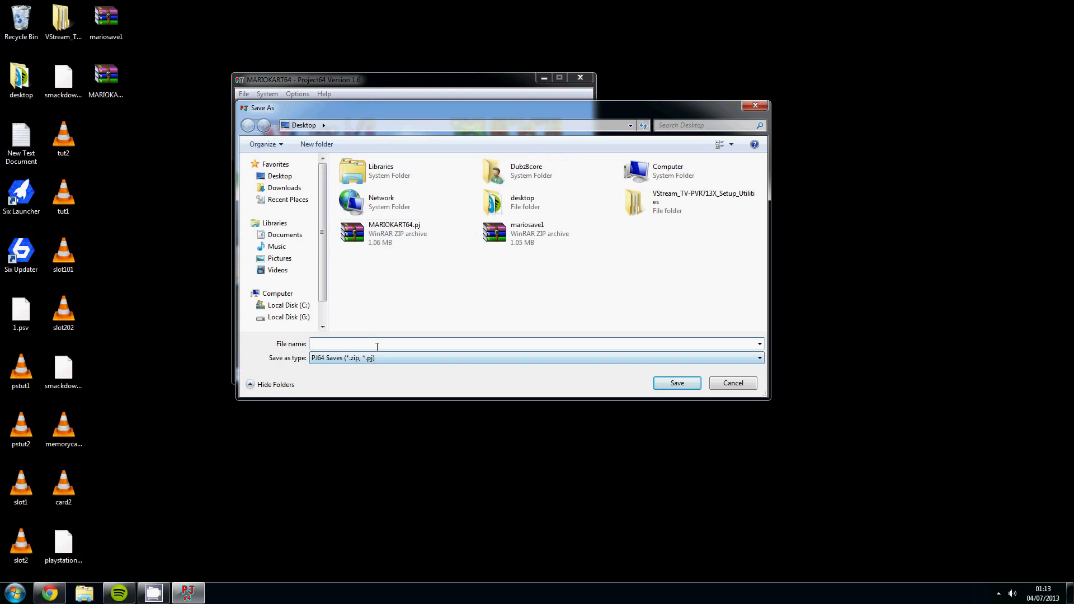
pyautogui.write('mario')
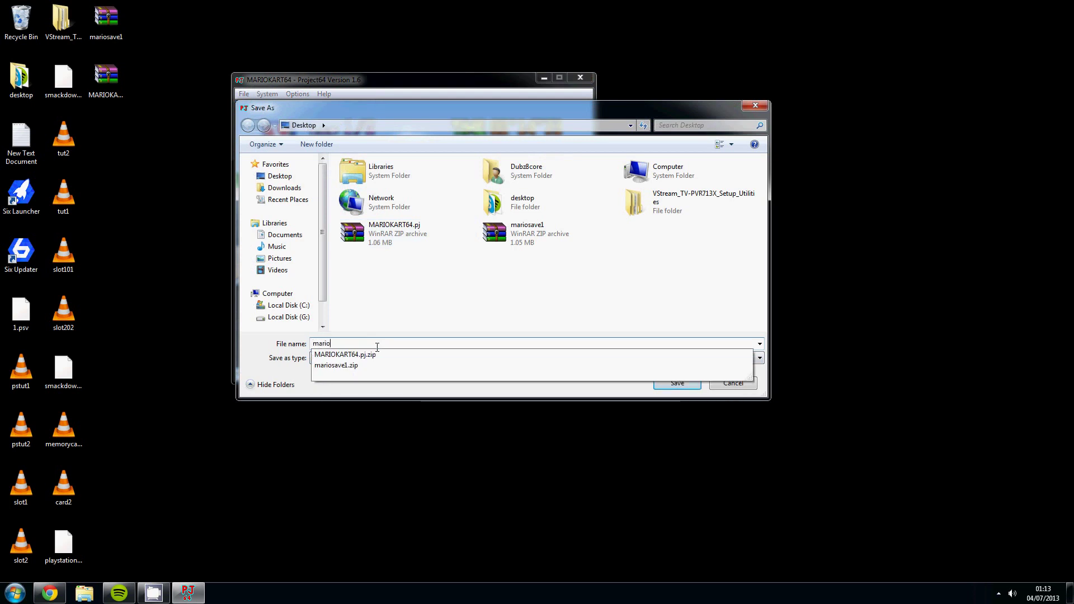
pyautogui.write('2')
pyautogui.press('Return')
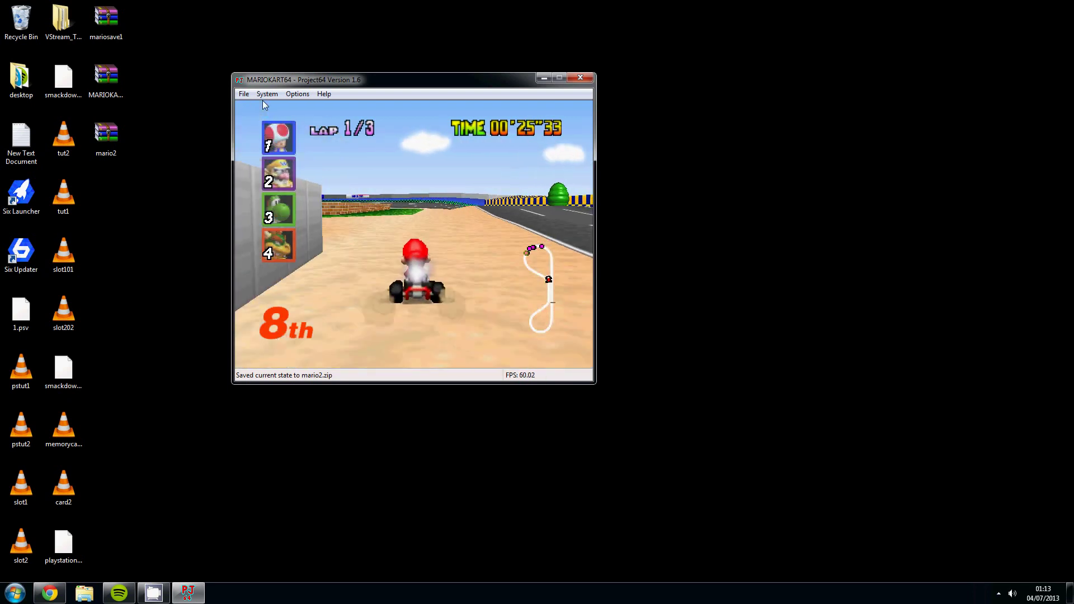
# Load the mario2 save state from the Desktop to return to the saved point in the race.
pyautogui.click(265, 94)
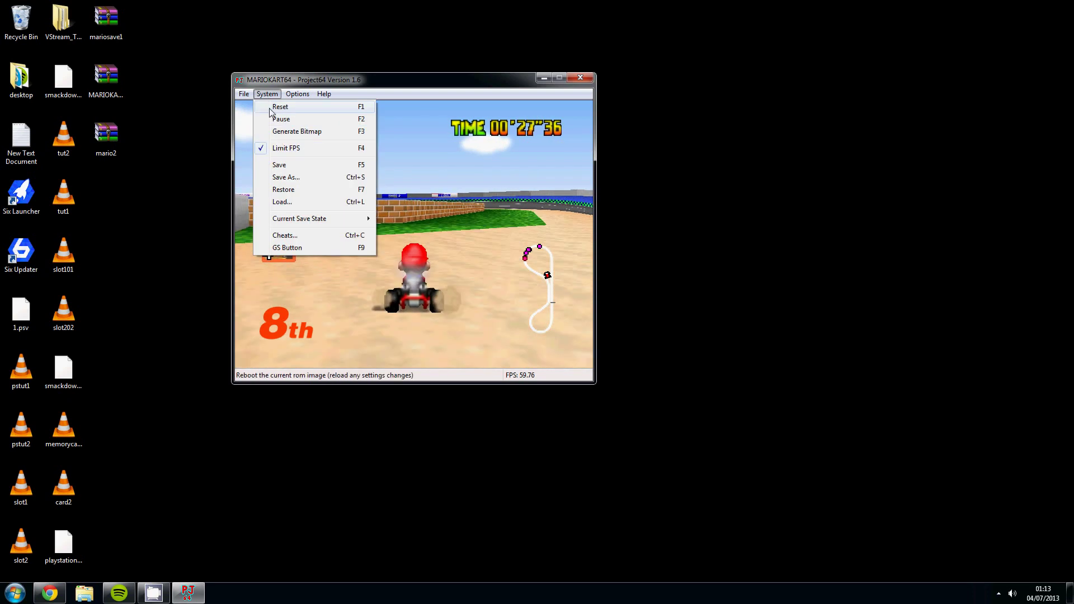
pyautogui.click(283, 202)
pyautogui.click(411, 233)
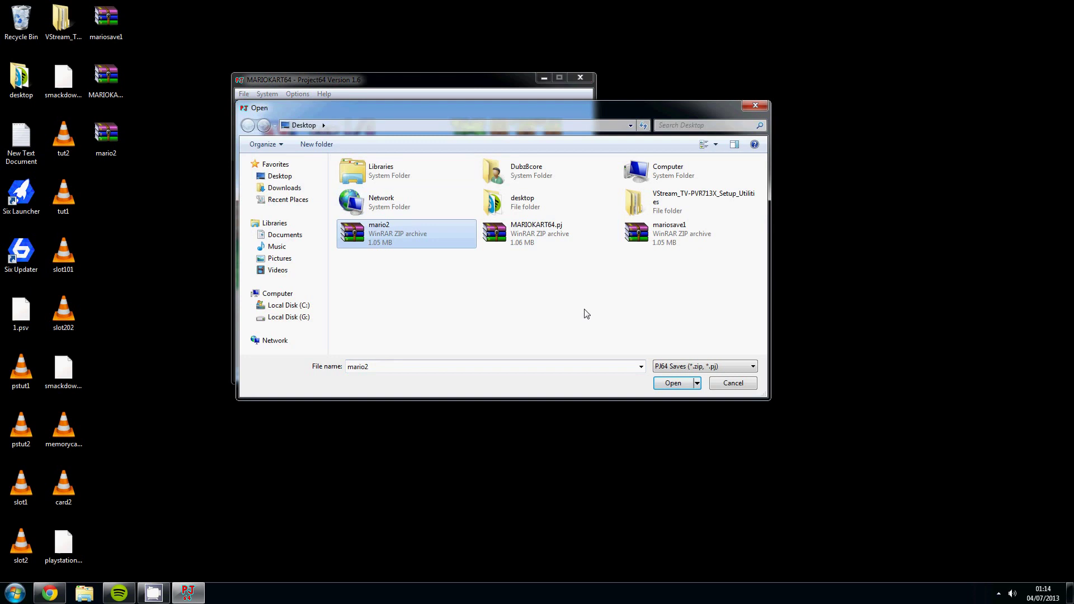
pyautogui.click(662, 383)
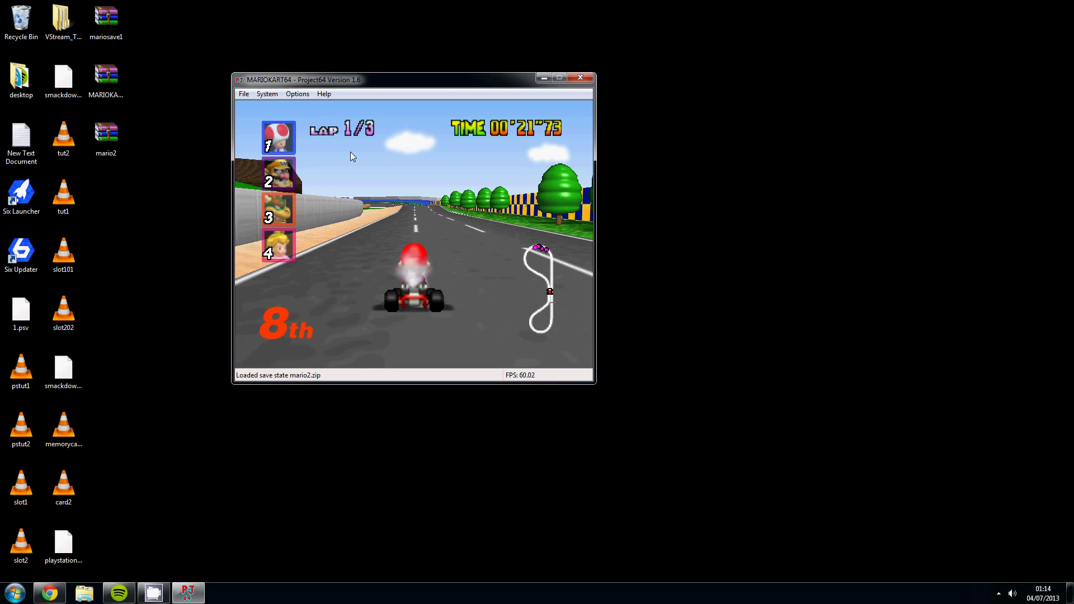
# Try assigning a new key to Player 1's analog stick left direction, first the Left arrow, finally P.
pyautogui.click(296, 94)
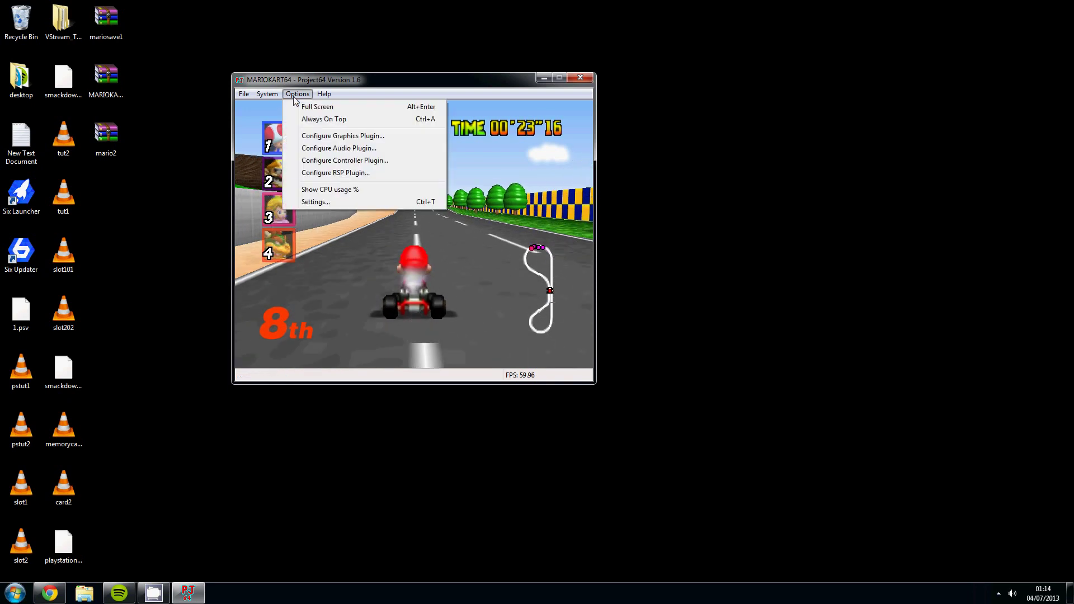
pyautogui.click(318, 161)
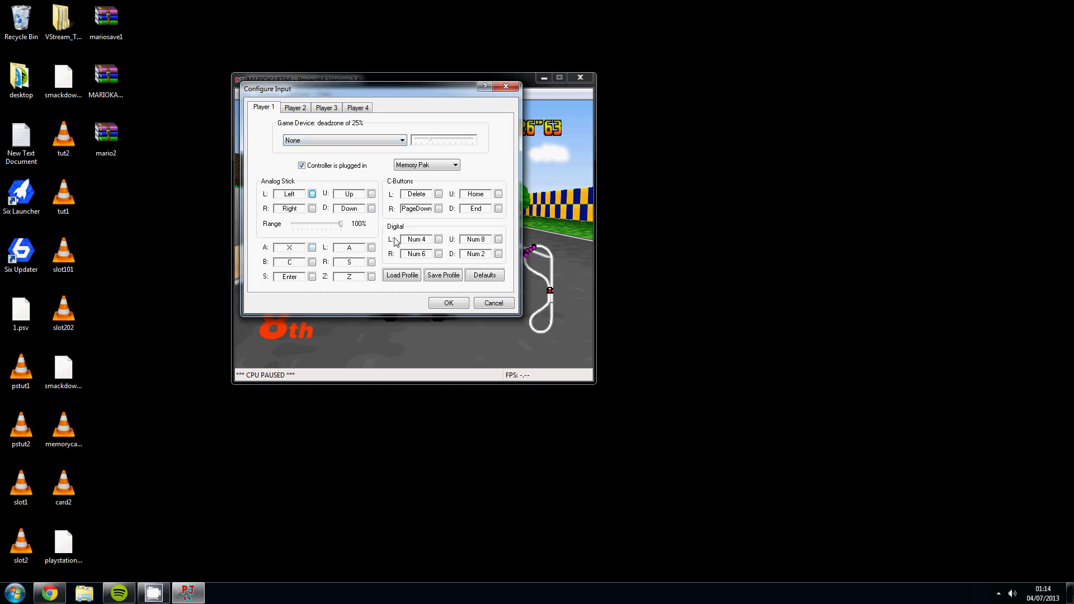
pyautogui.click(312, 194)
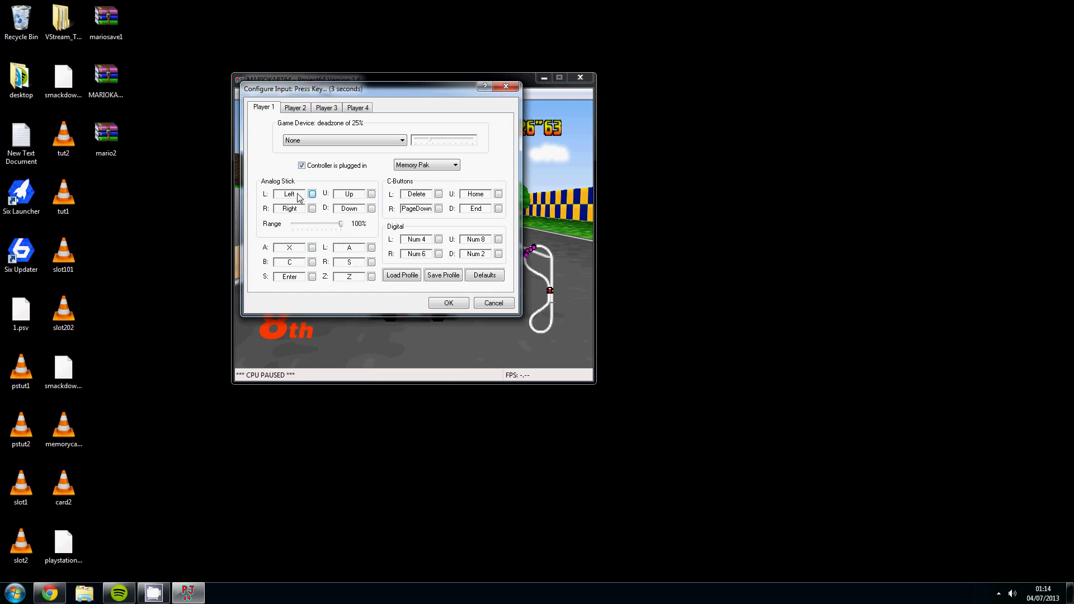
pyautogui.press('Left')
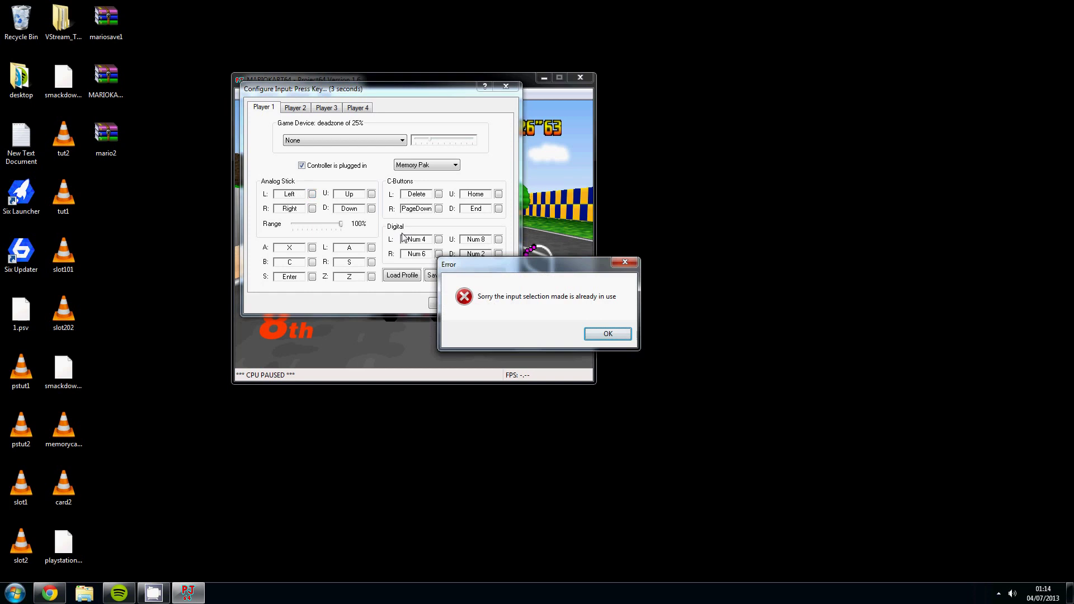
pyautogui.click(608, 334)
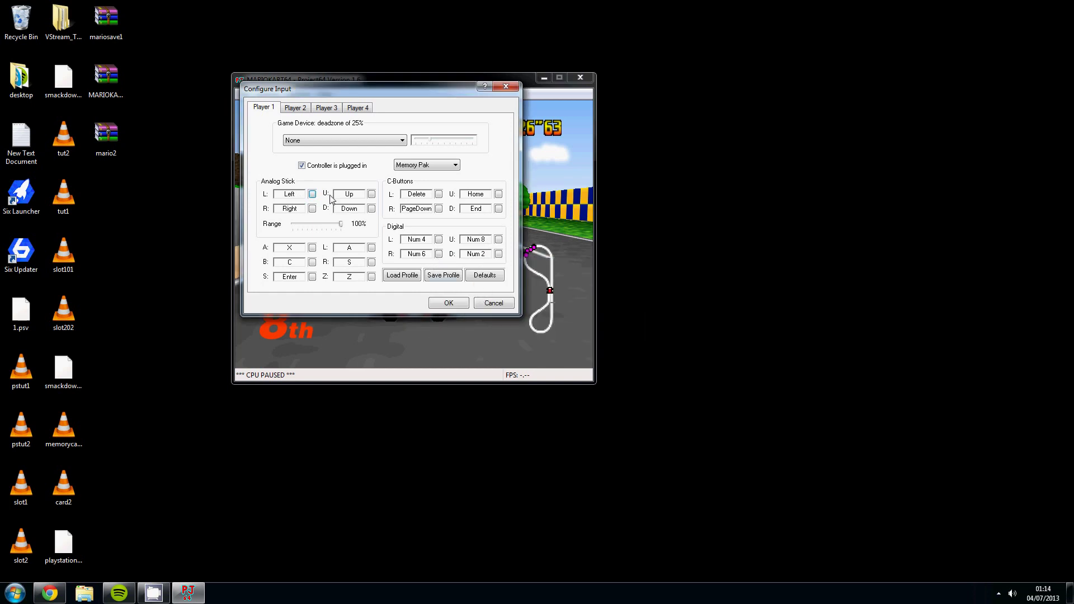
pyautogui.click(313, 194)
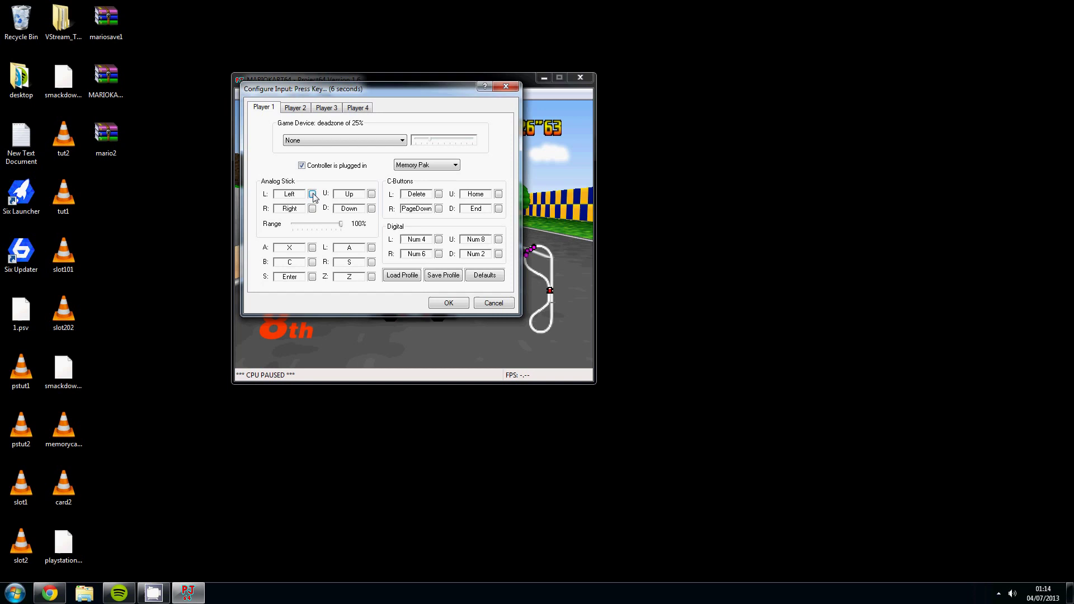
pyautogui.press('p')
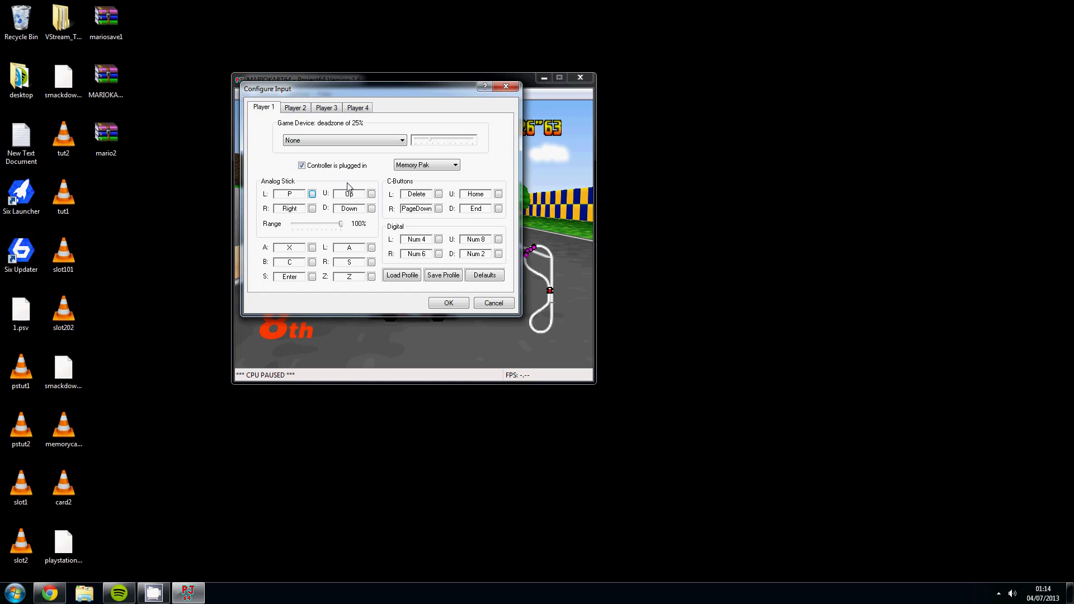
# Check which game devices are available for Player 1 and cancel the controller configuration.
pyautogui.click(403, 166)
pyautogui.click(404, 166)
pyautogui.click(365, 142)
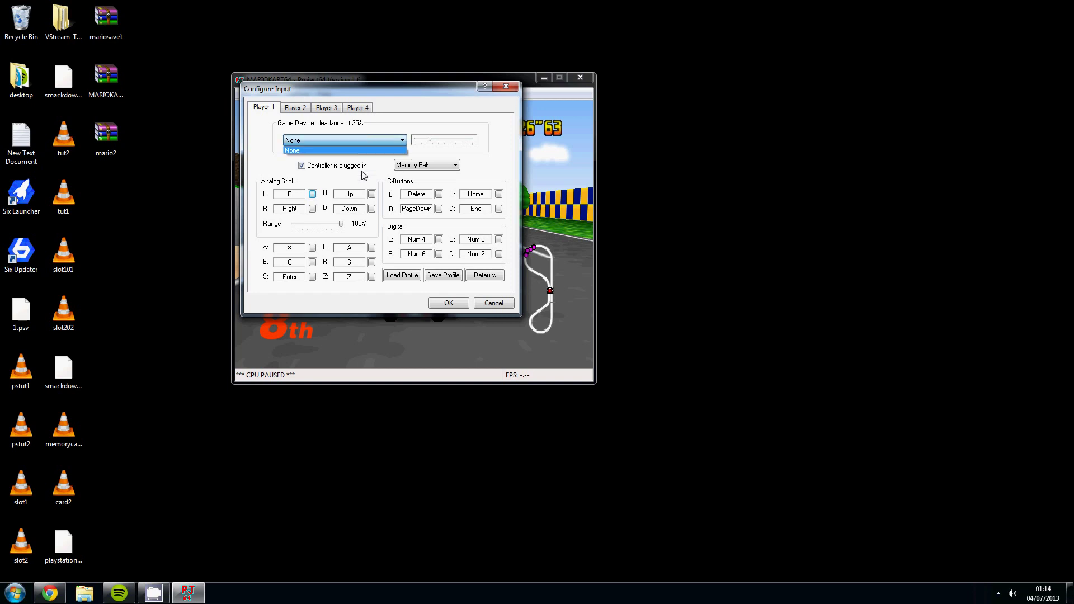
pyautogui.click(277, 170)
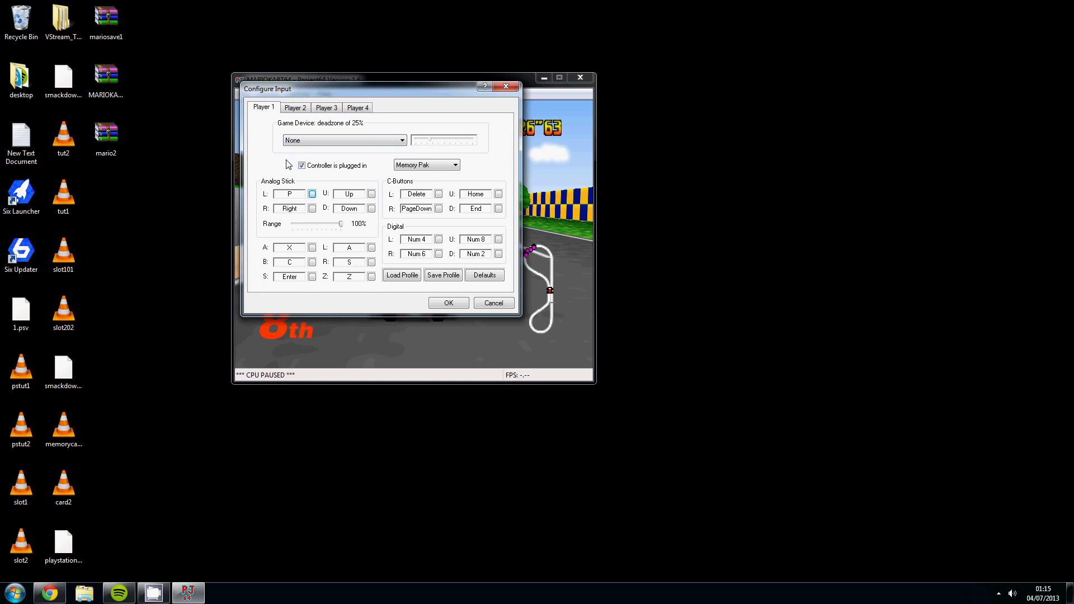
pyautogui.click(488, 302)
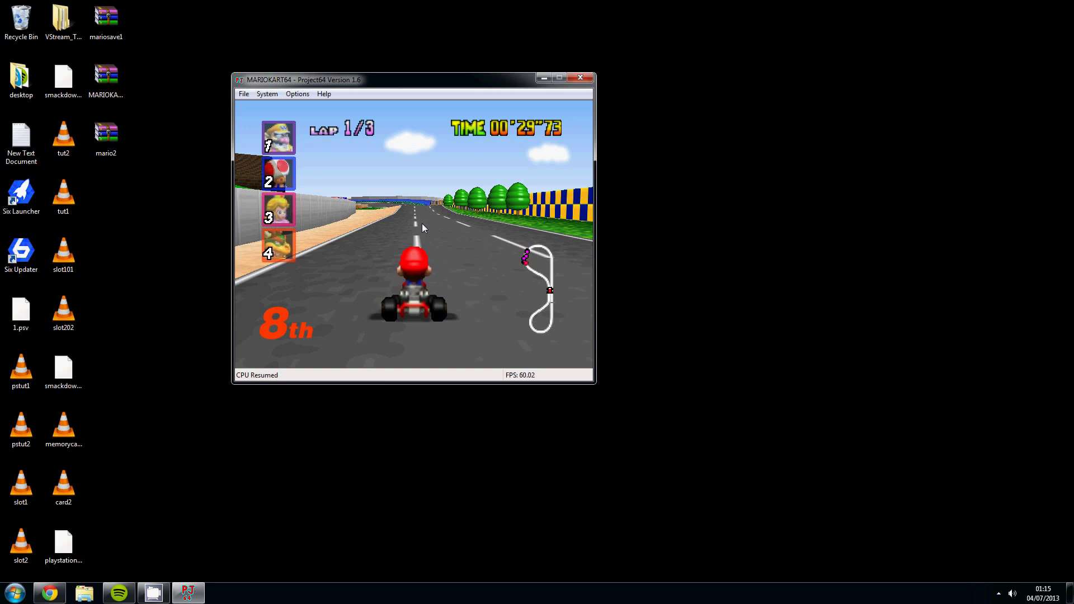
# Switch the running race to full screen and back to windowed mode.
pyautogui.press('alt')
pyautogui.hotkey('alt', 'Return')
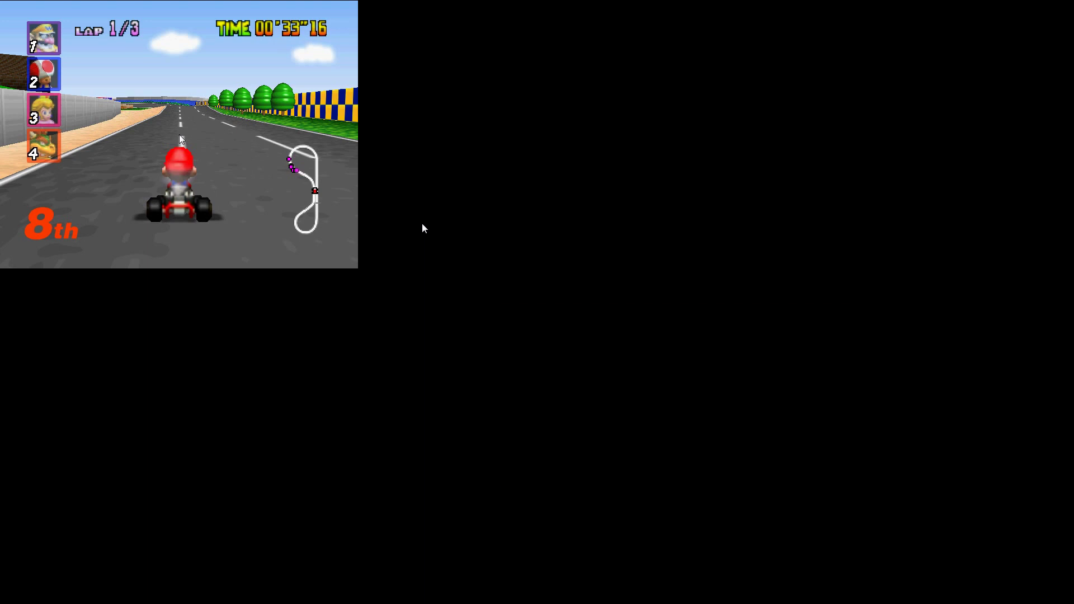
pyautogui.hotkey('alt', 'Return')
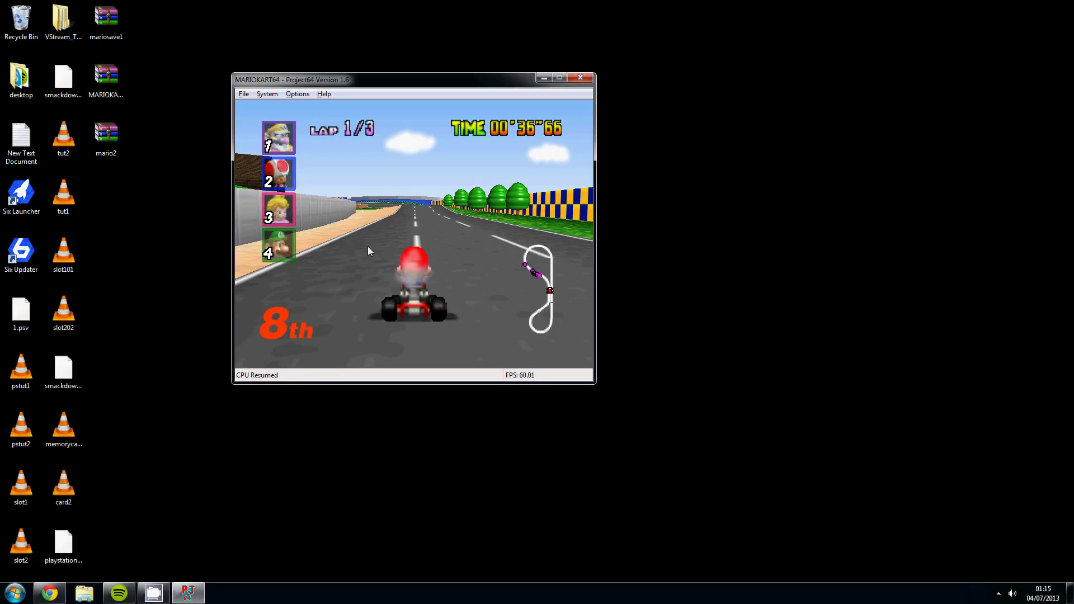
pyautogui.click(296, 94)
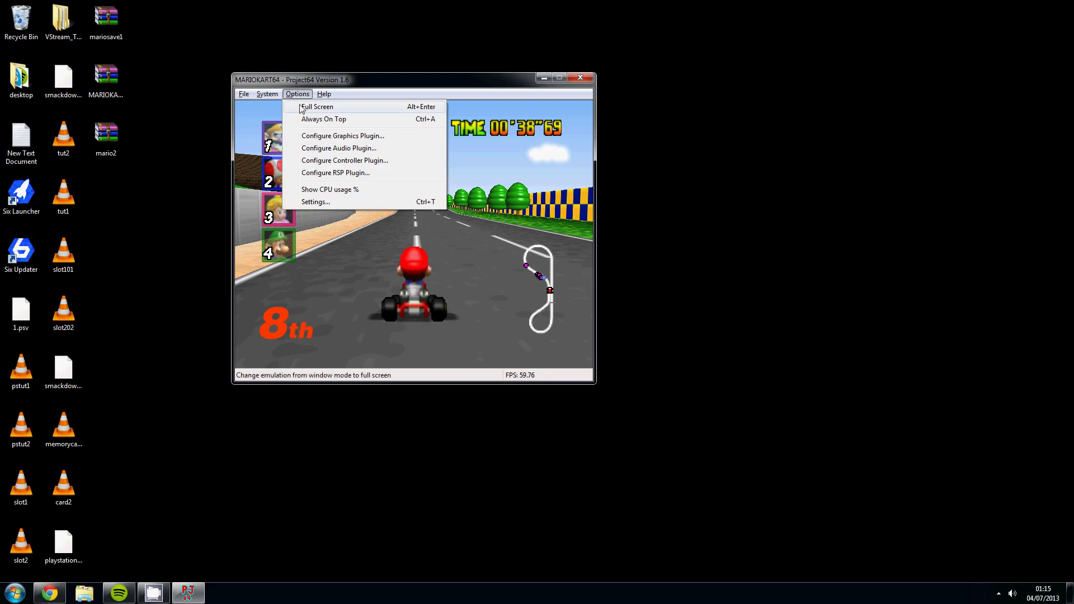
pyautogui.click(302, 106)
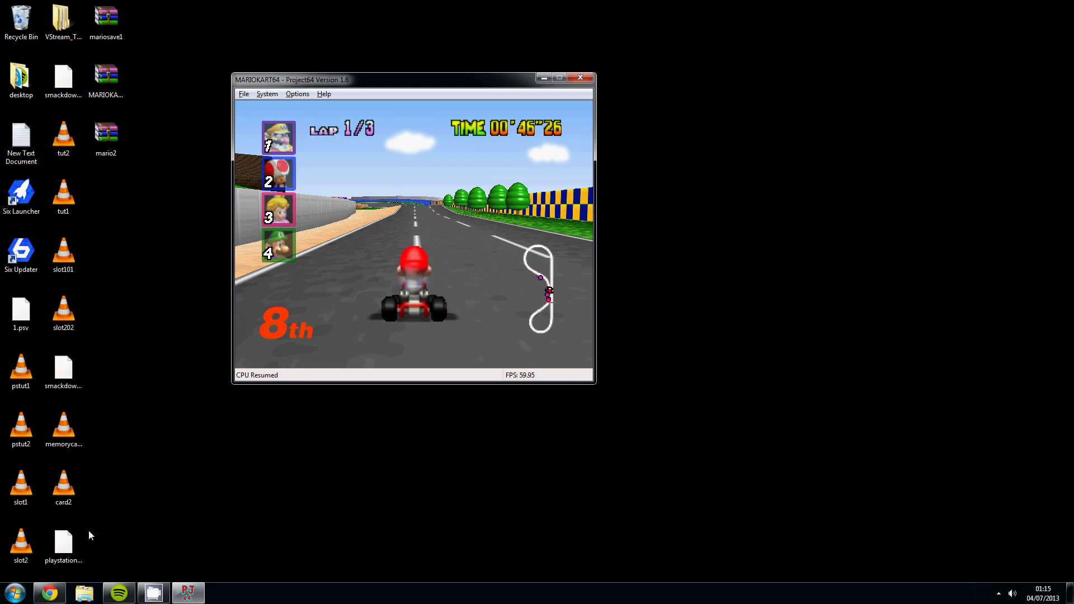
# Enable Always On Top for the emulator, test it against an overlapping File Explorer window, and close that window.
pyautogui.click(84, 593)
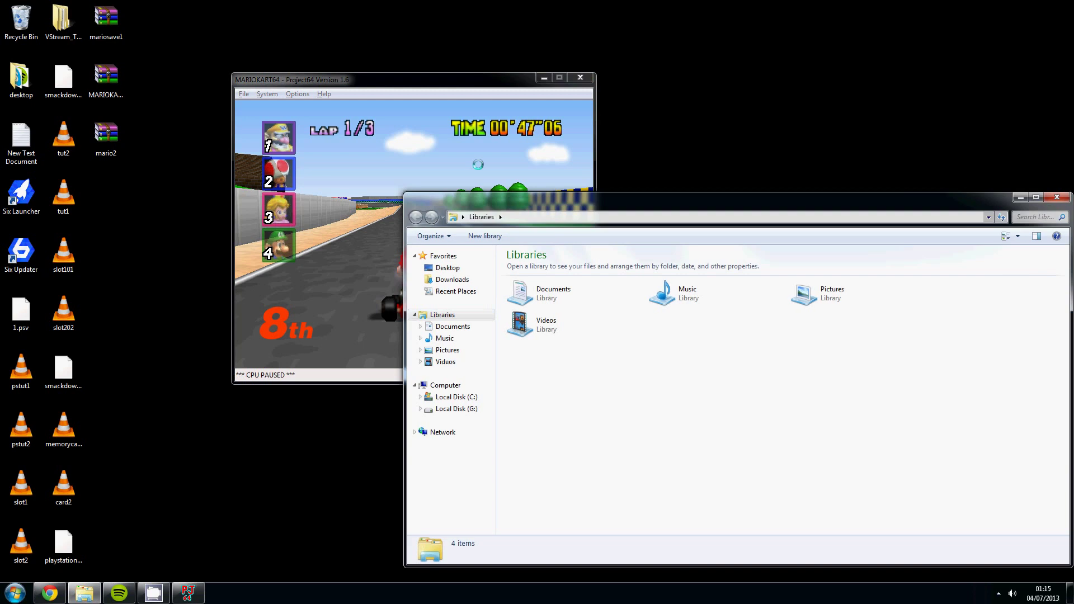
pyautogui.moveTo(509, 201); pyautogui.dragTo(461, 166)
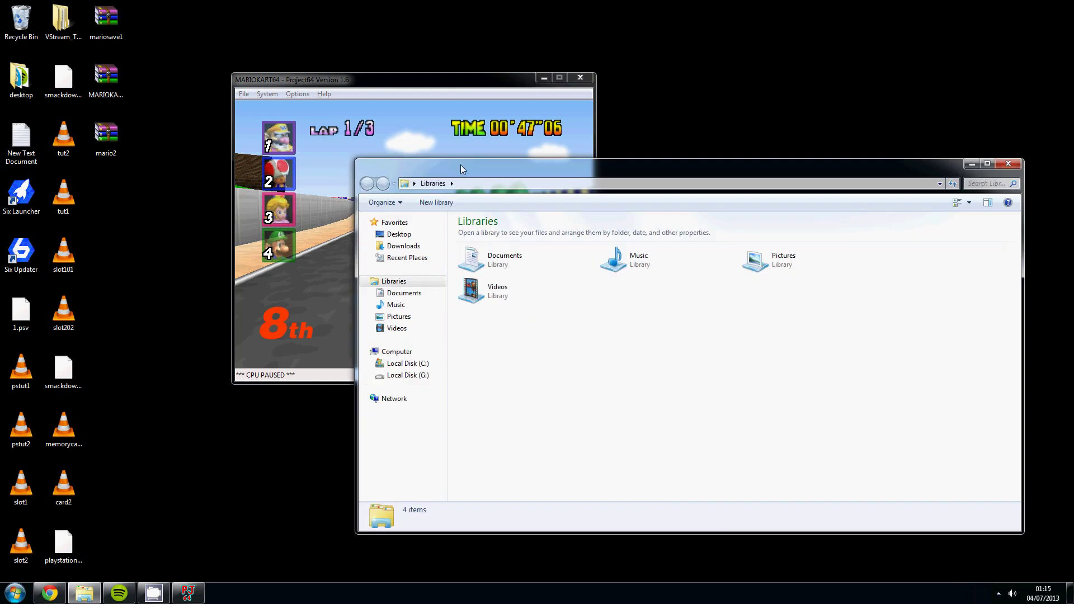
pyautogui.click(297, 94)
pyautogui.click(502, 126)
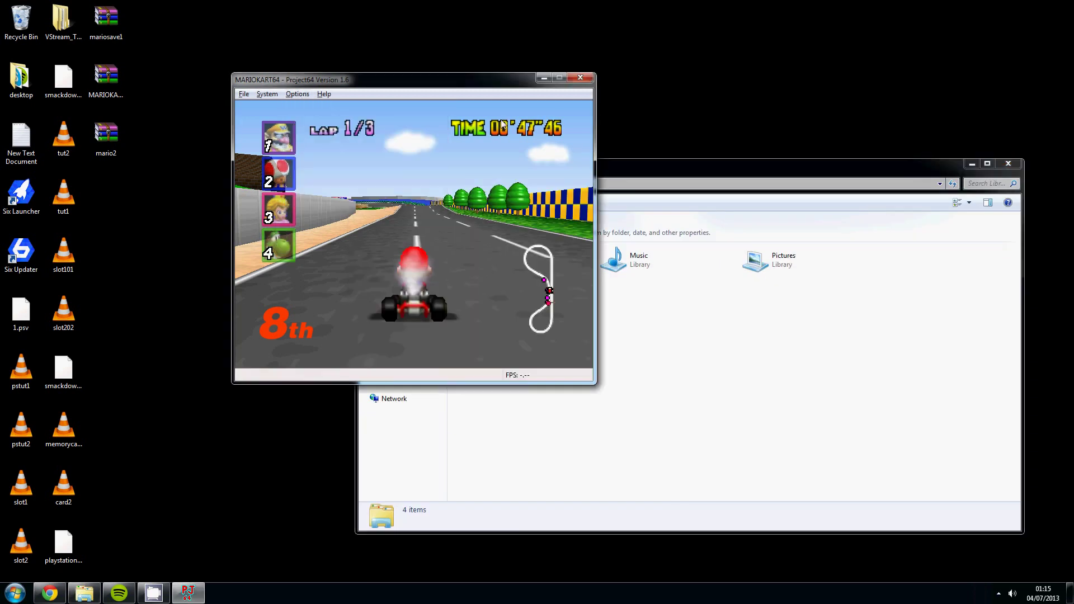
pyautogui.moveTo(640, 165); pyautogui.dragTo(613, 76)
pyautogui.click(297, 94)
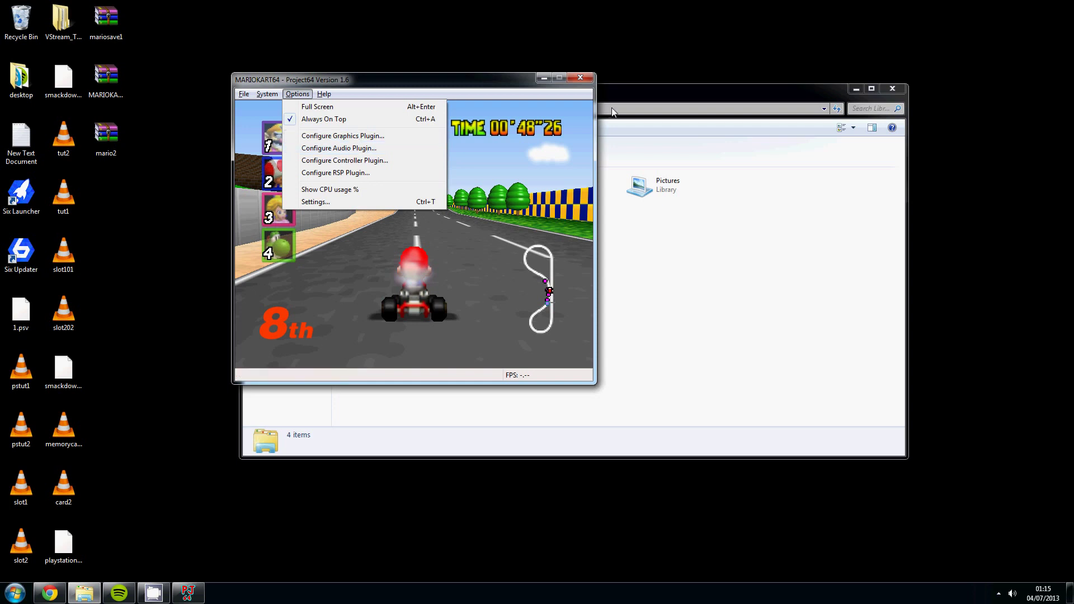
pyautogui.click(893, 89)
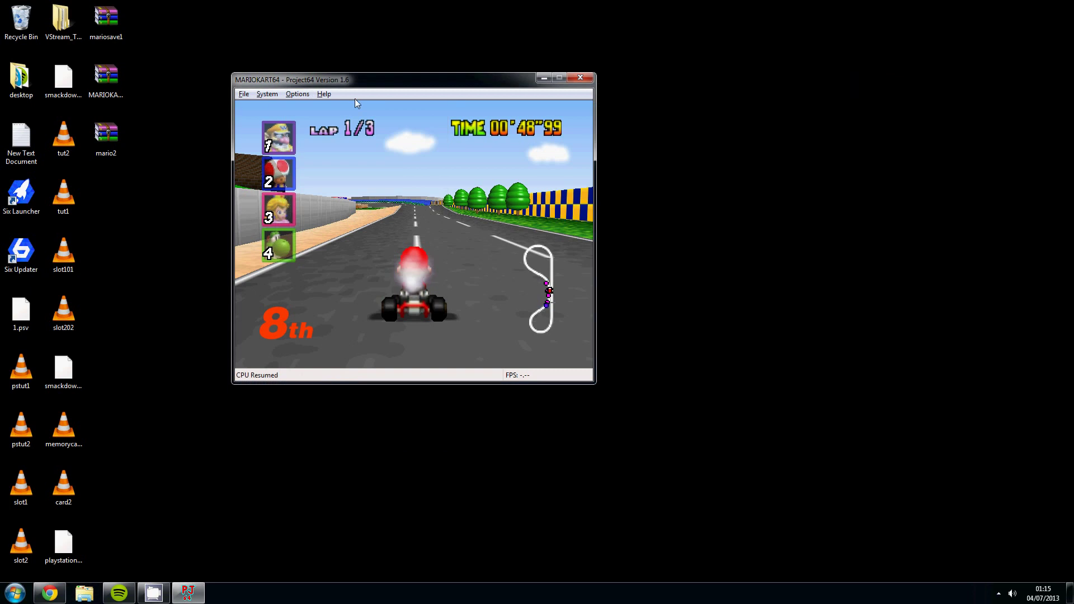
# Look through the graphics plugin's windowed resolution choices and the other plugin options without changing anything.
pyautogui.click(297, 94)
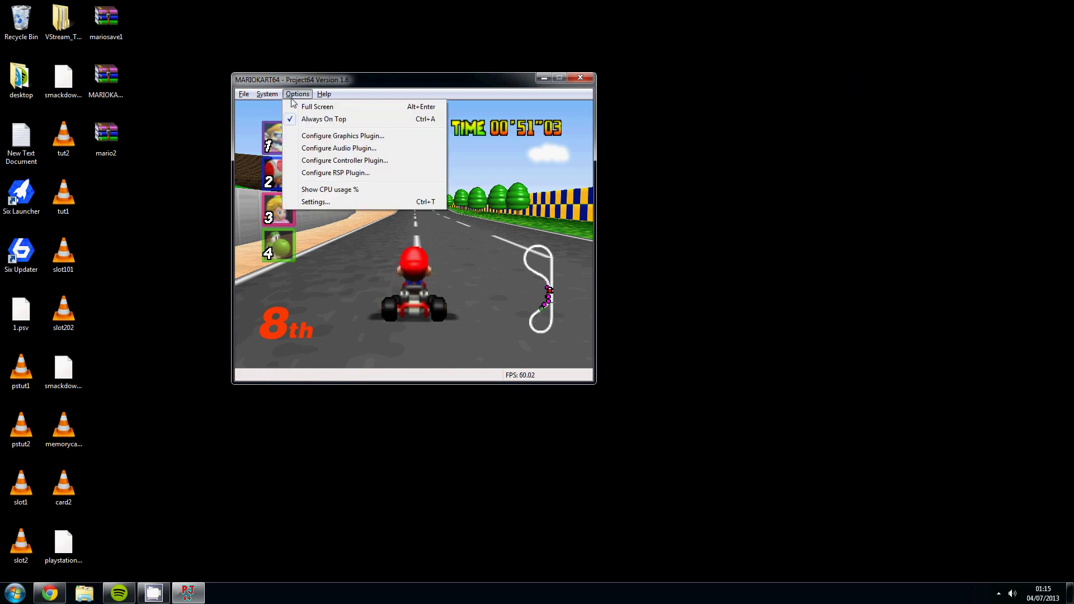
pyautogui.click(328, 136)
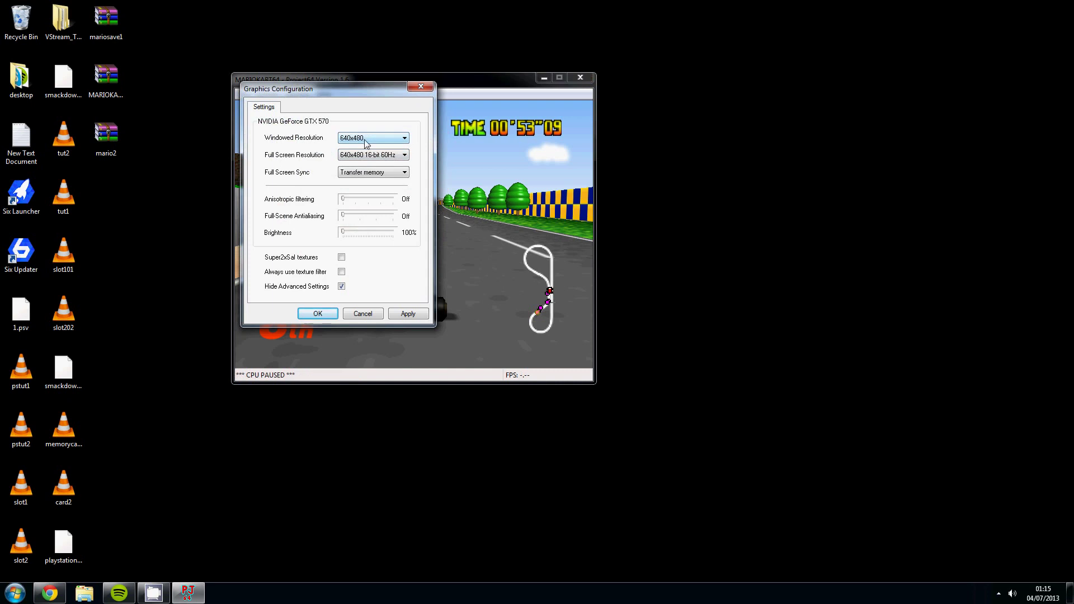
pyautogui.click(365, 139)
pyautogui.click(365, 147)
pyautogui.click(421, 86)
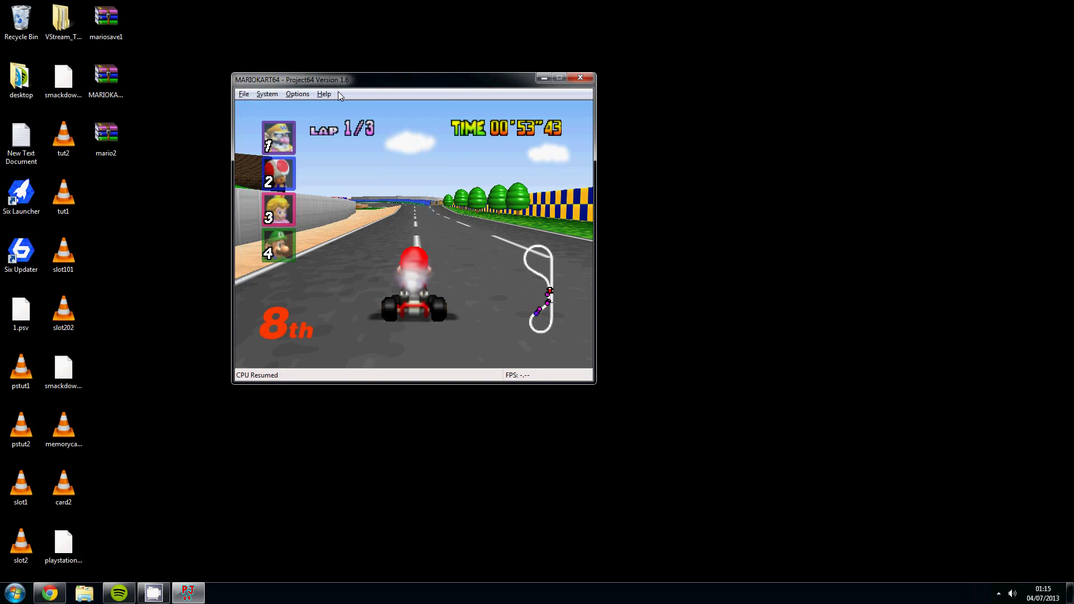
pyautogui.click(297, 94)
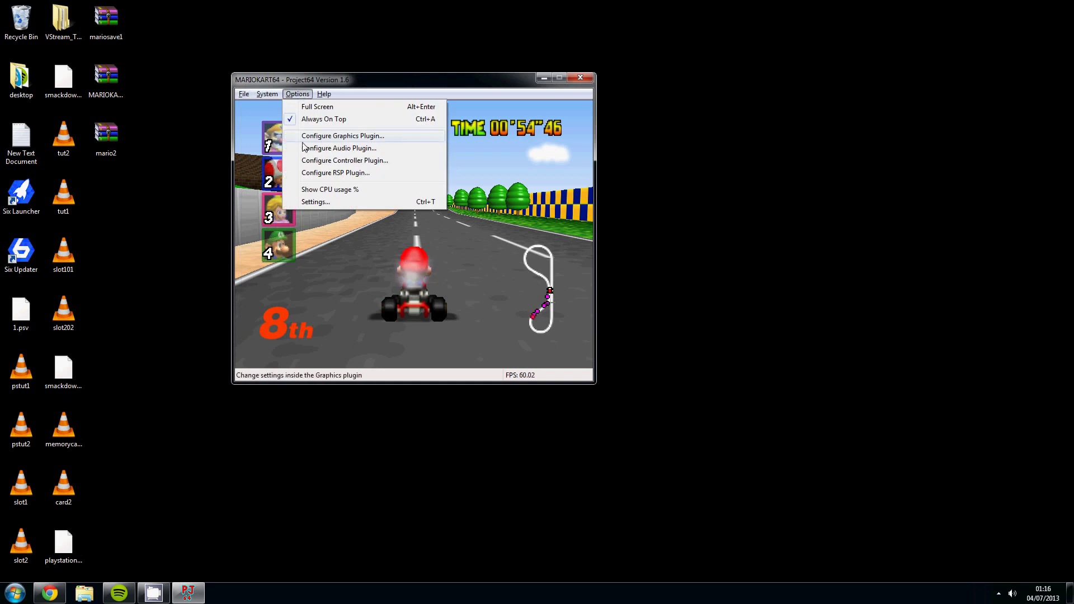
pyautogui.click(459, 150)
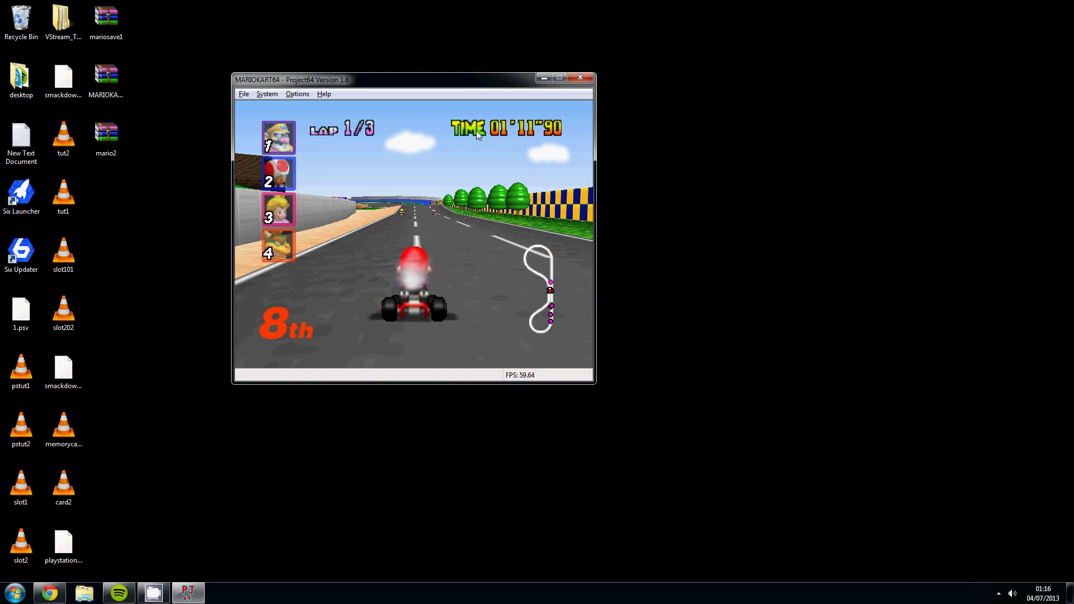
# Close the emulator and the Online-Console game launcher window.
pyautogui.click(207, 199)
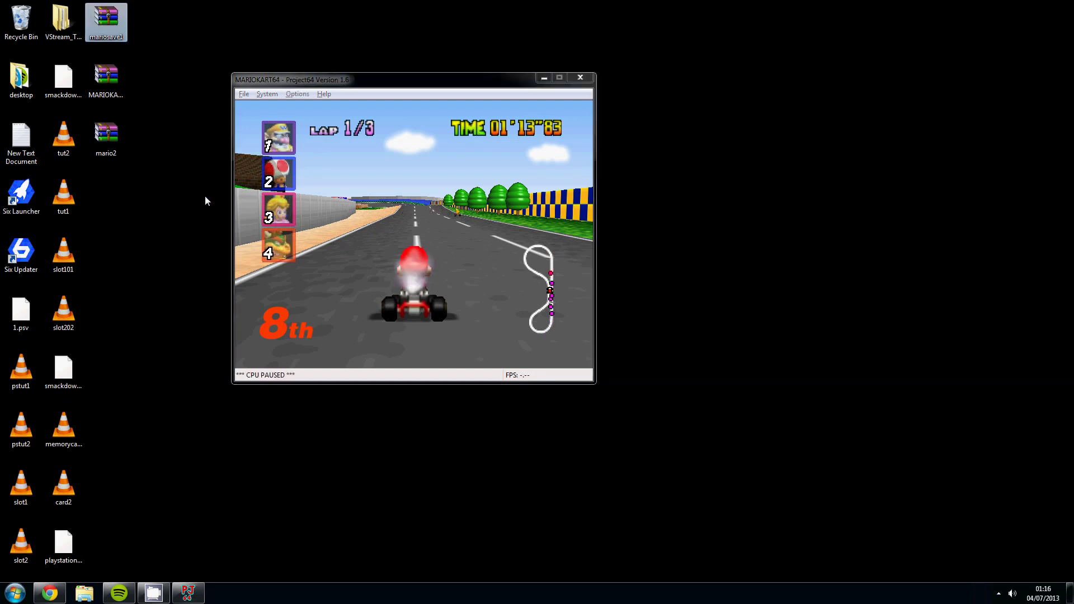
pyautogui.click(587, 79)
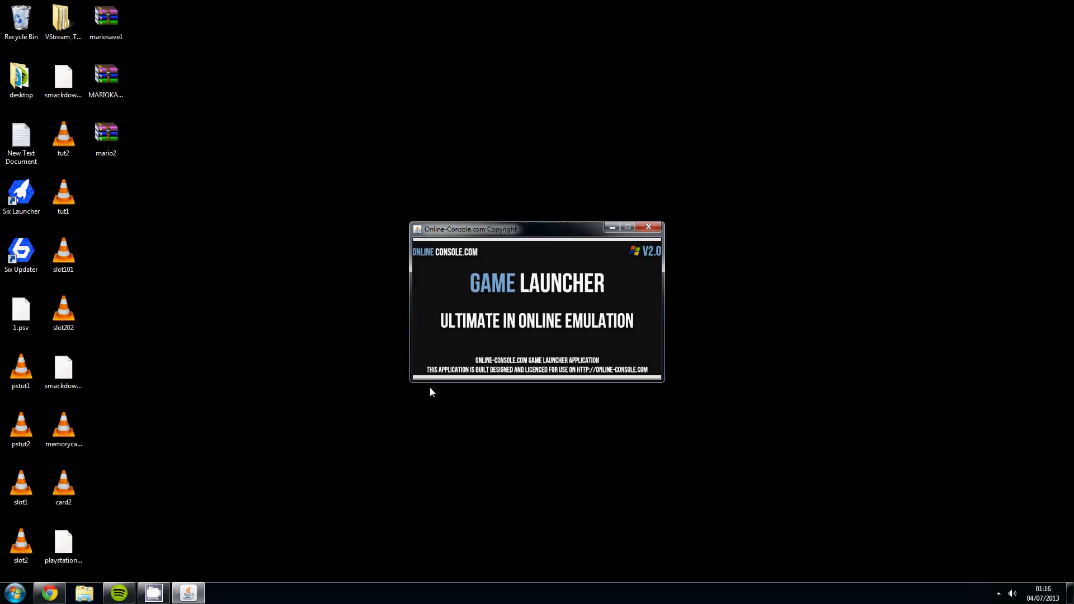
pyautogui.click(651, 229)
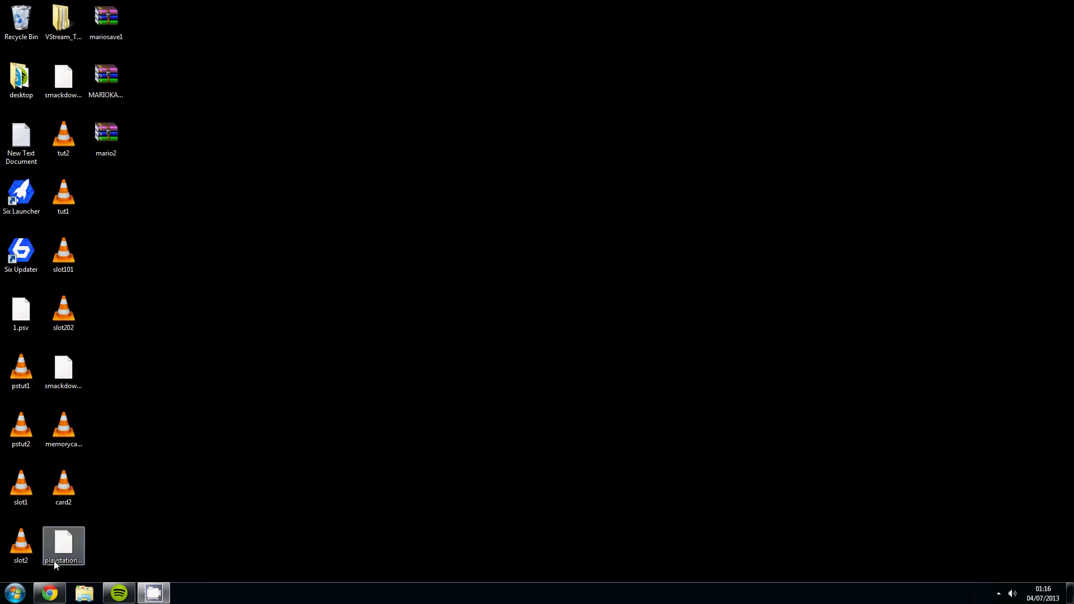
# Relaunch Mario Kart 64 from its online-console.com page in Chrome, dismissing the advert and allowing Java to run this time.
pyautogui.click(50, 593)
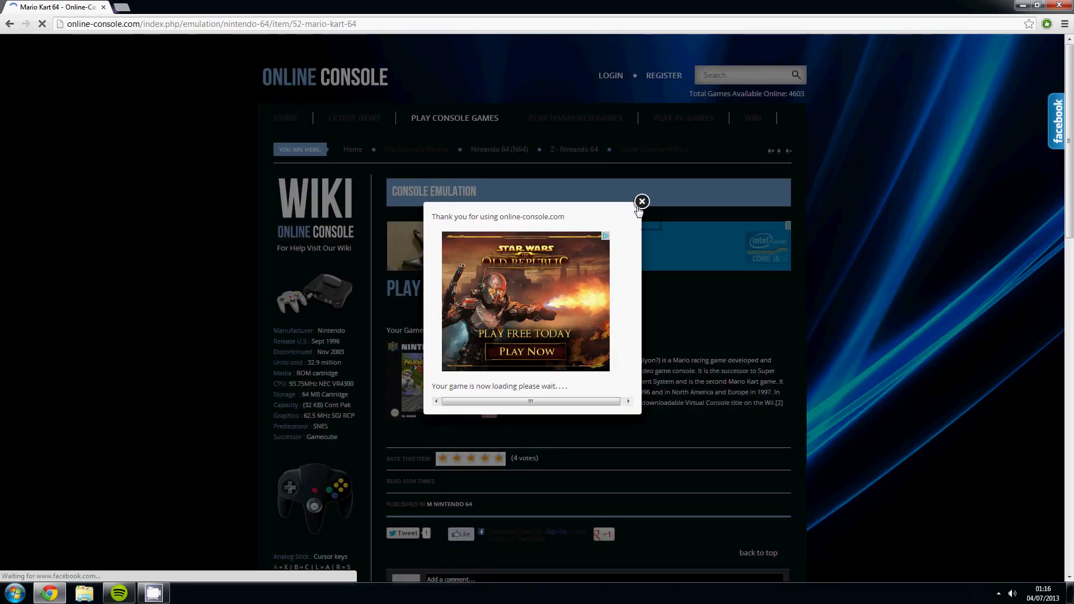
pyautogui.click(642, 202)
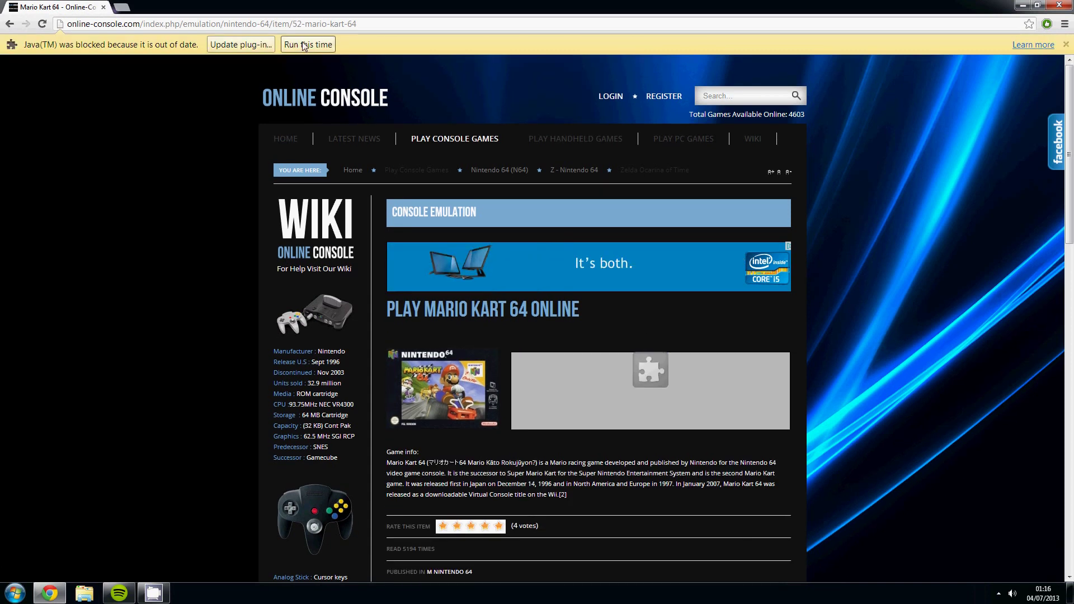
pyautogui.click(302, 44)
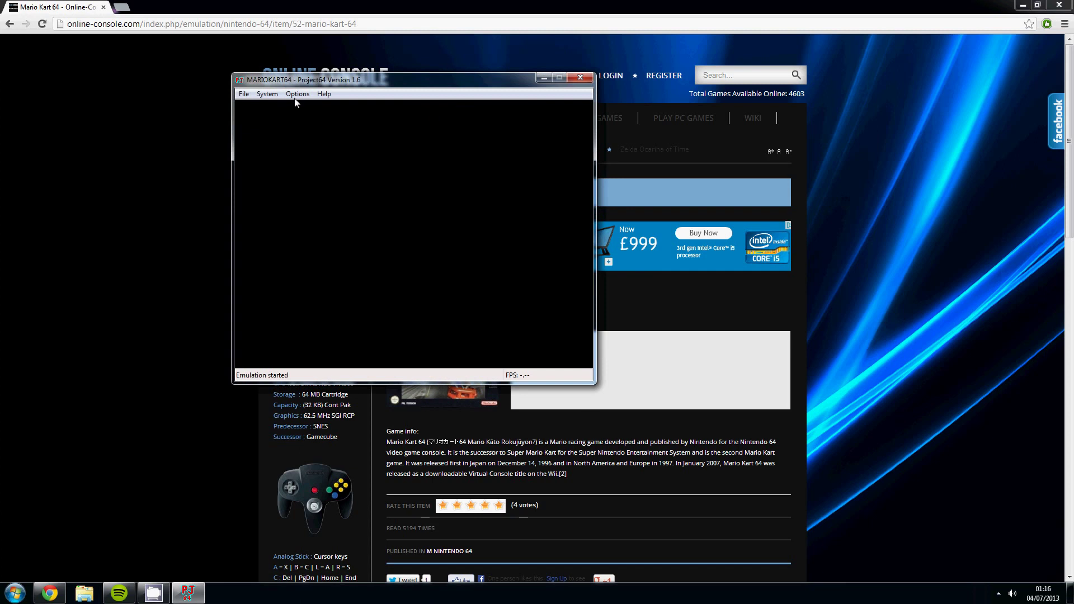
# Open the emulator settings and check the directories for auto saves and instant saves.
pyautogui.click(297, 94)
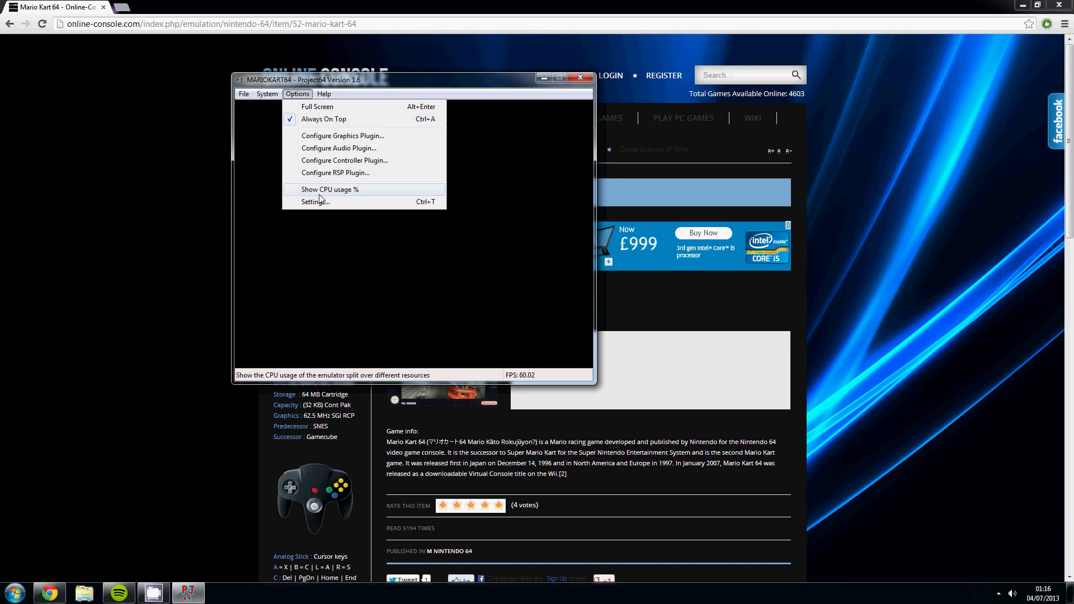
pyautogui.click(314, 202)
pyautogui.click(297, 120)
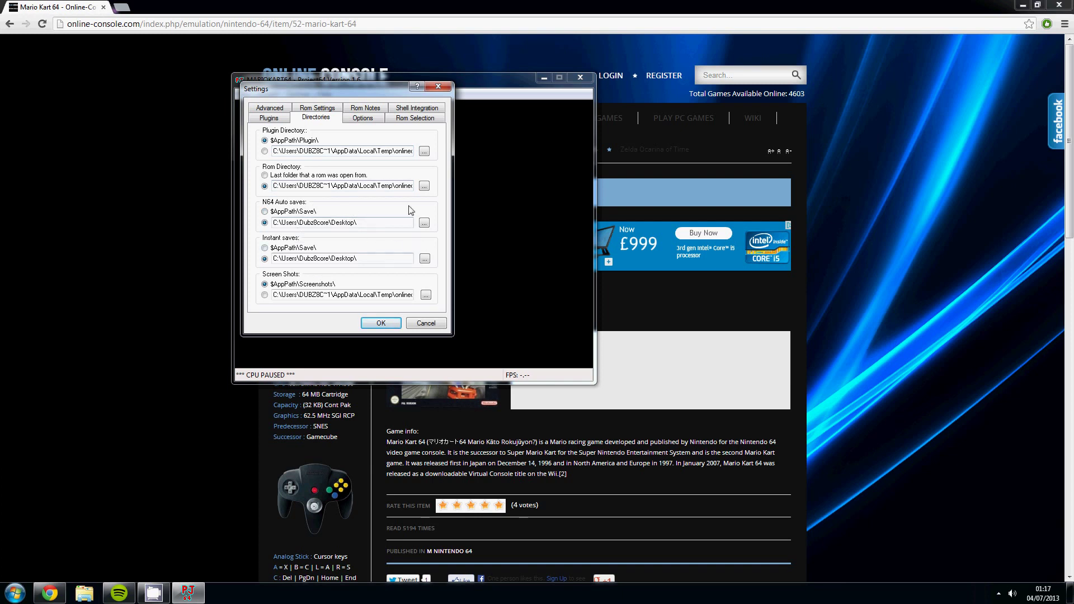
# Enable Hide Advanced Settings in the emulator's general options and check which options the emulator still offers.
pyautogui.click(363, 117)
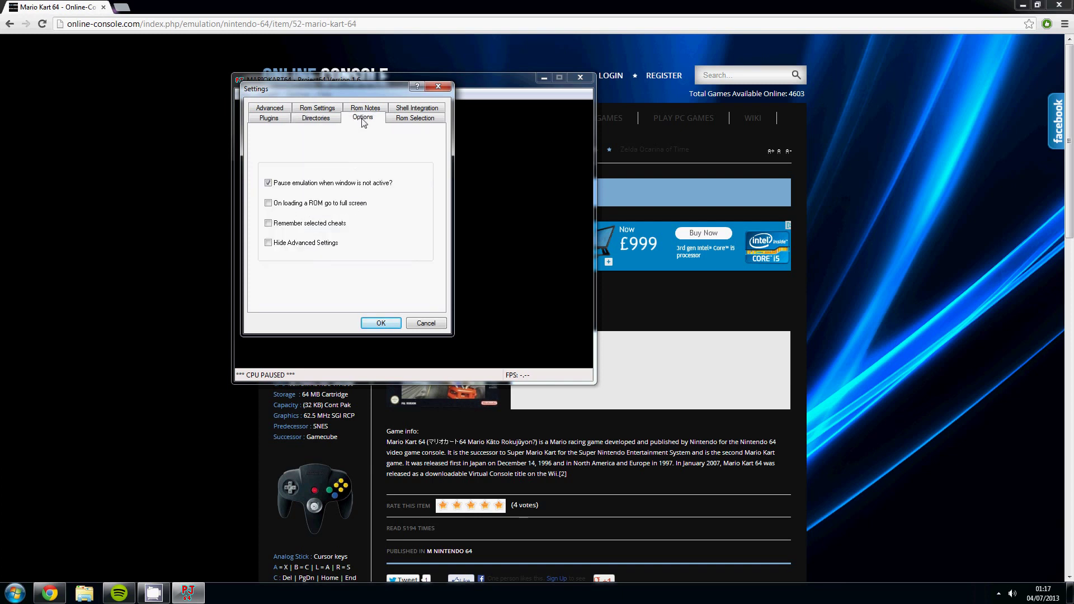
pyautogui.click(305, 244)
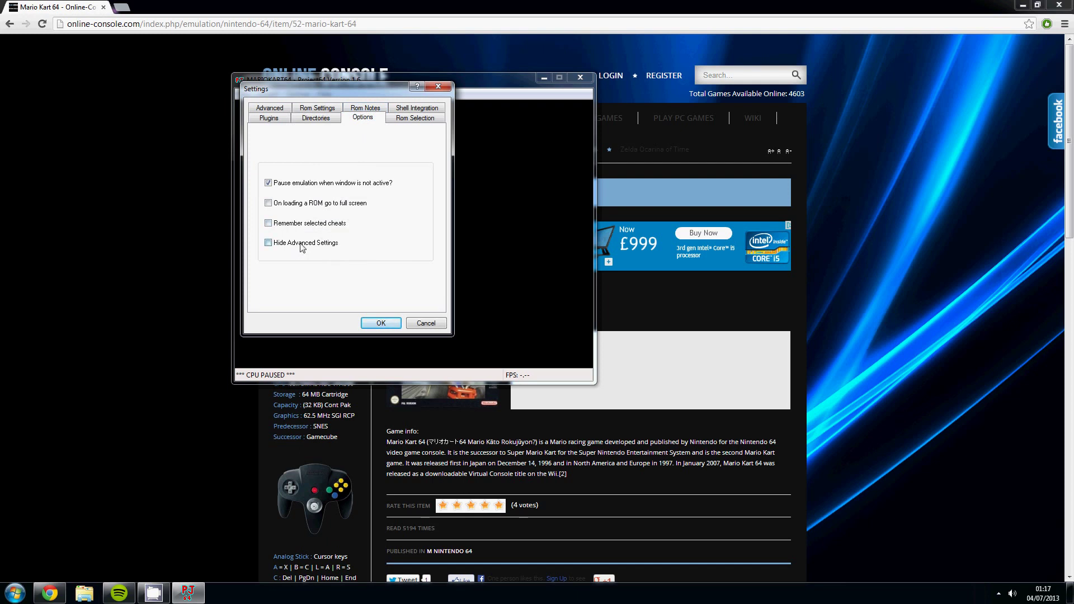
pyautogui.click(380, 323)
pyautogui.click(296, 93)
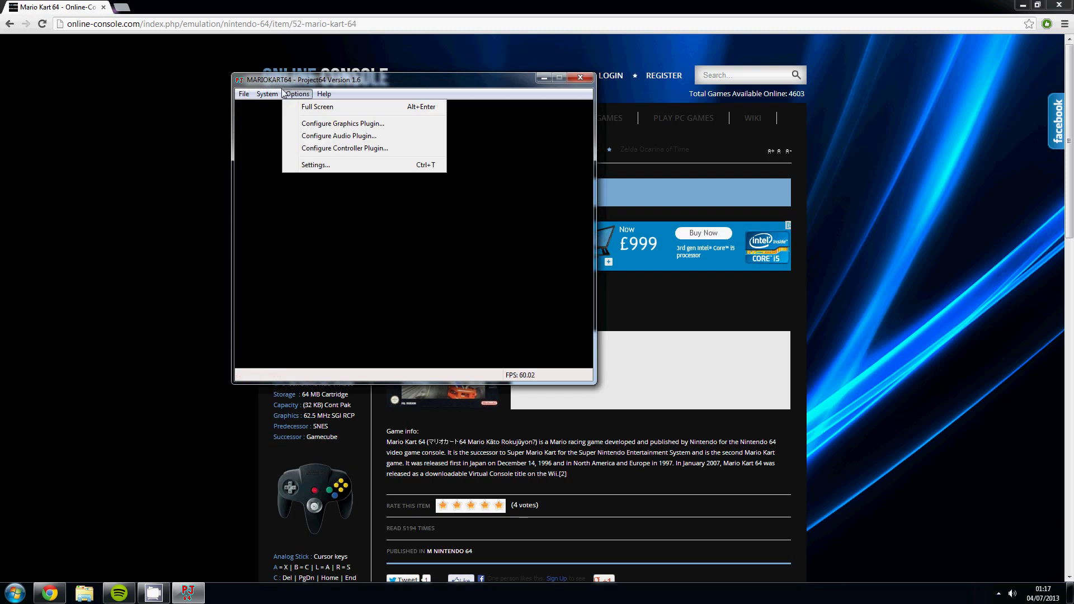
pyautogui.click(440, 182)
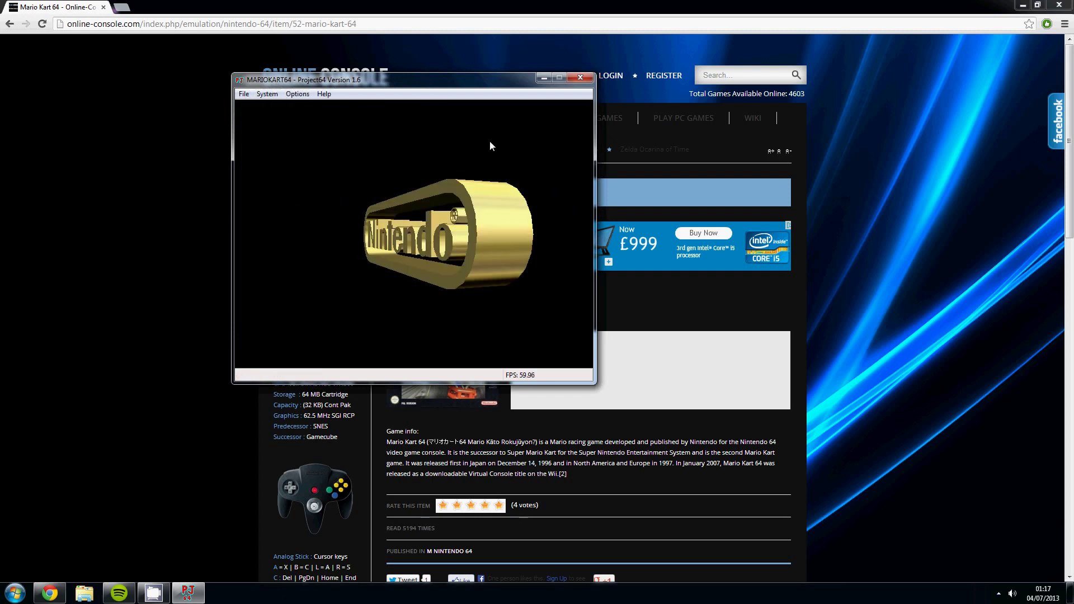